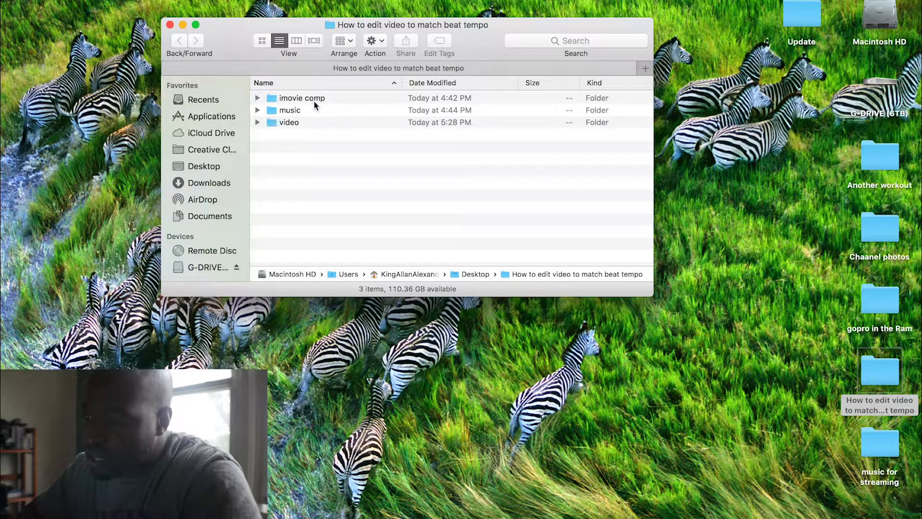
- Examine the contents of the music and video folders inside "How to edit video to match beat tempo"
{"action": "left_click", "coordinate": [258, 111]}
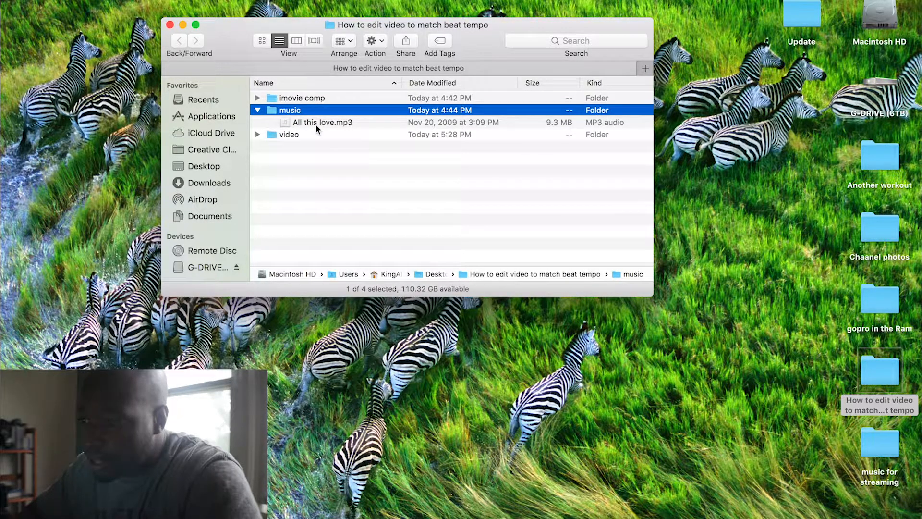
{"action": "left_click", "coordinate": [258, 111]}
{"action": "left_click", "coordinate": [258, 124]}
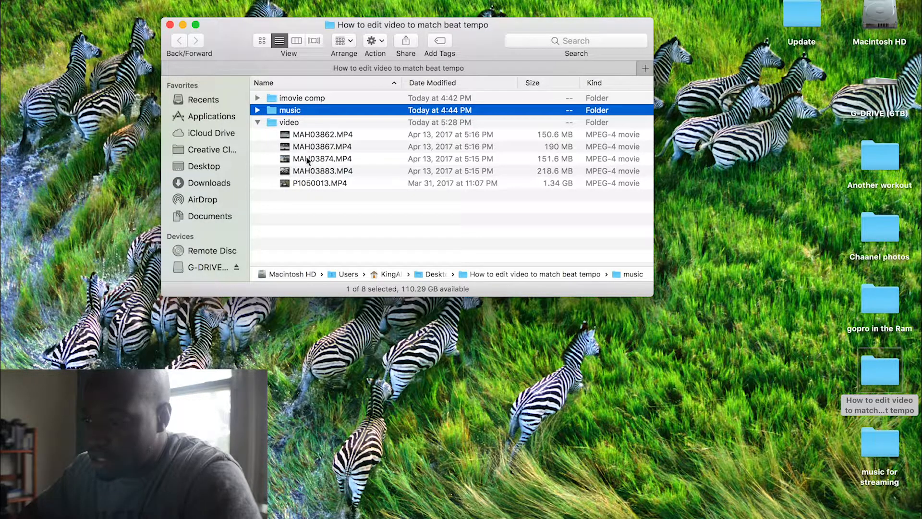
{"action": "left_click", "coordinate": [259, 123]}
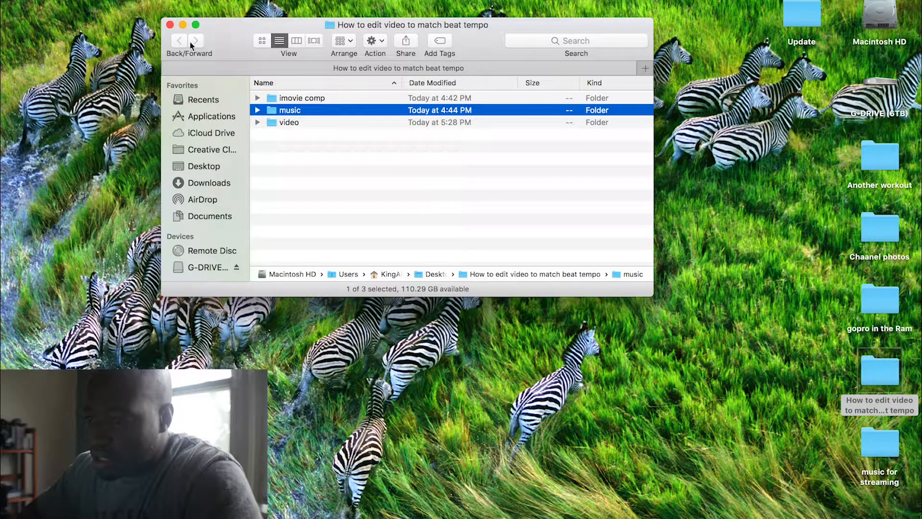
- Close the project folder window and switch to iMovie
{"action": "left_click", "coordinate": [170, 25]}
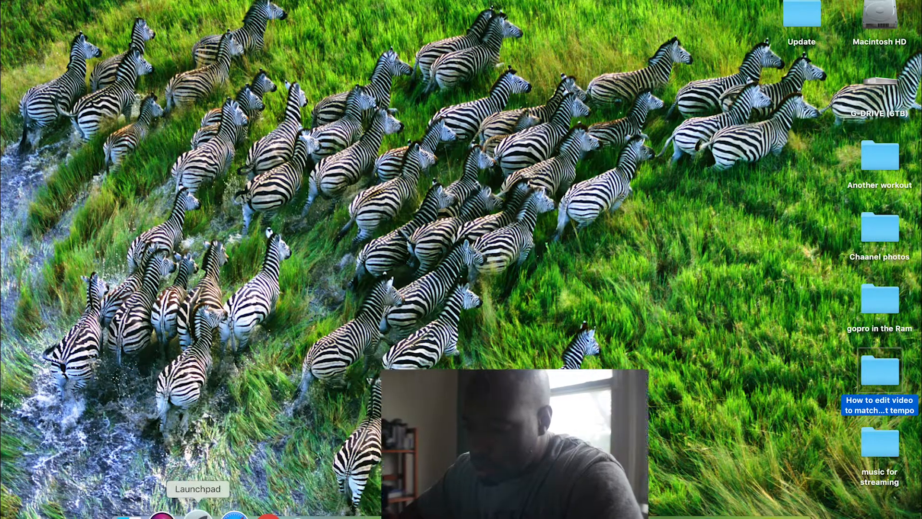
{"action": "left_click", "coordinate": [198, 515]}
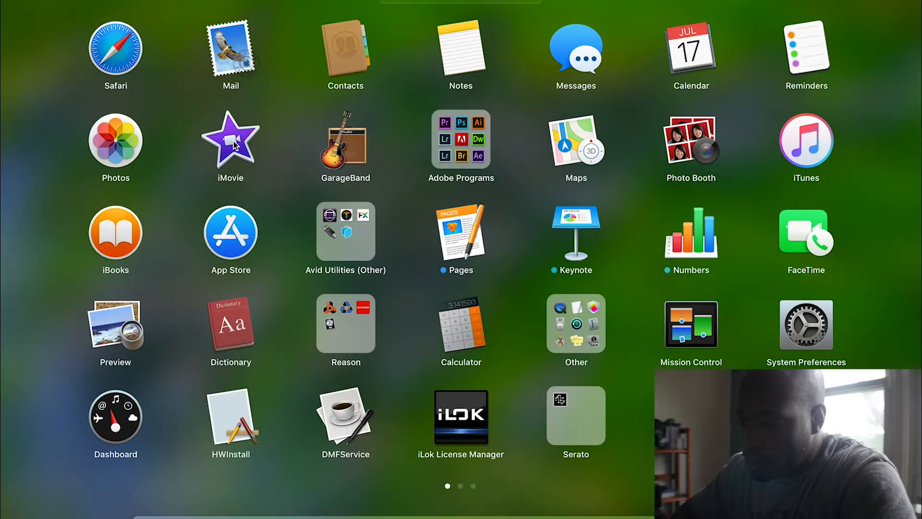
{"action": "left_click", "coordinate": [234, 141]}
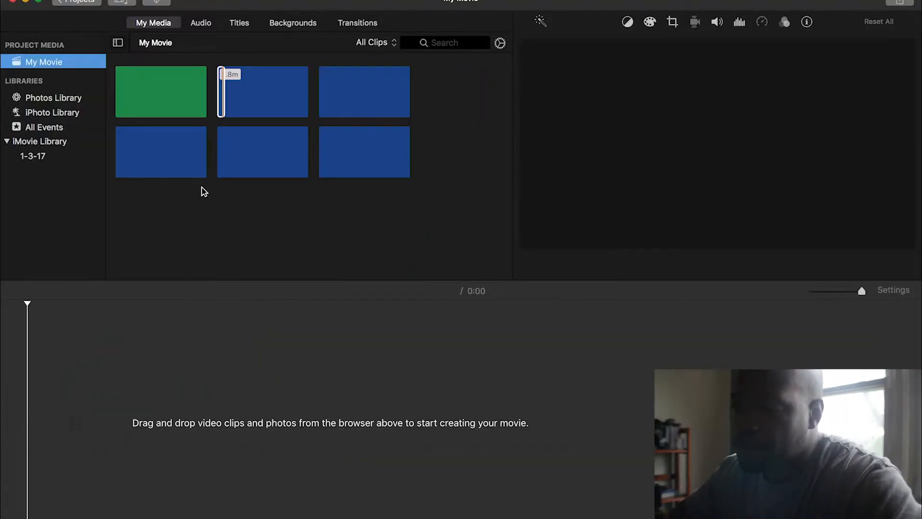
- Try to delete all six clips in the My Movie media at once
{"action": "left_click_drag", "start_coordinate": [448, 99], "coordinate": [175, 171]}
{"action": "key", "text": "Delete"}
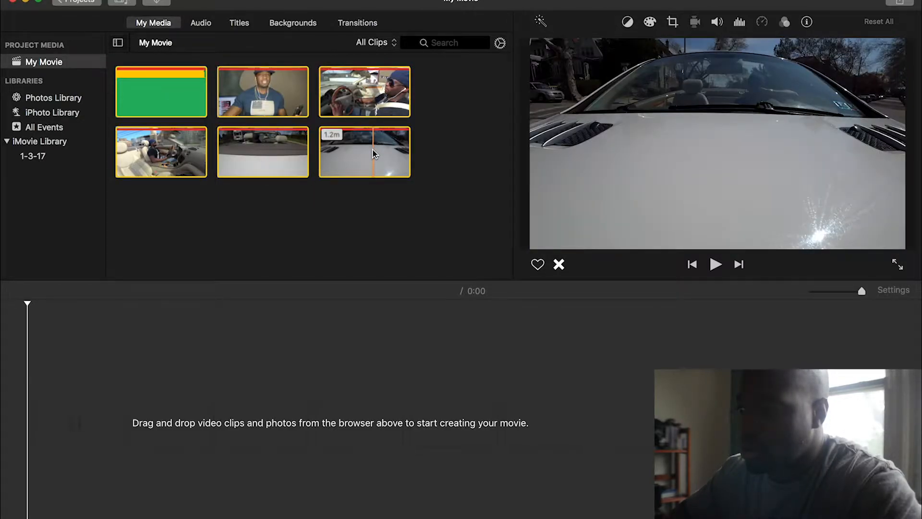
{"action": "left_click", "coordinate": [440, 127]}
- Delete the clip of the driver behind the steering wheel from the event and confirm its removal from the library
{"action": "left_click", "coordinate": [393, 101]}
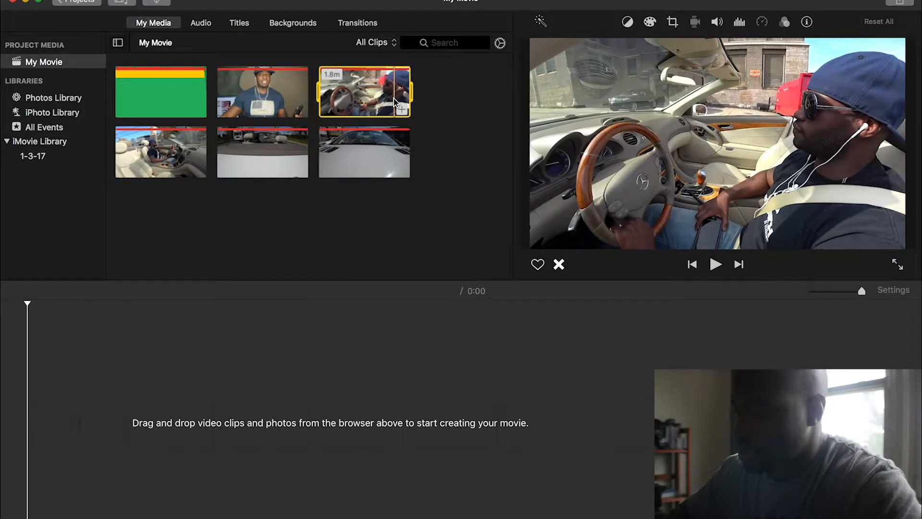
{"action": "right_click", "coordinate": [394, 102]}
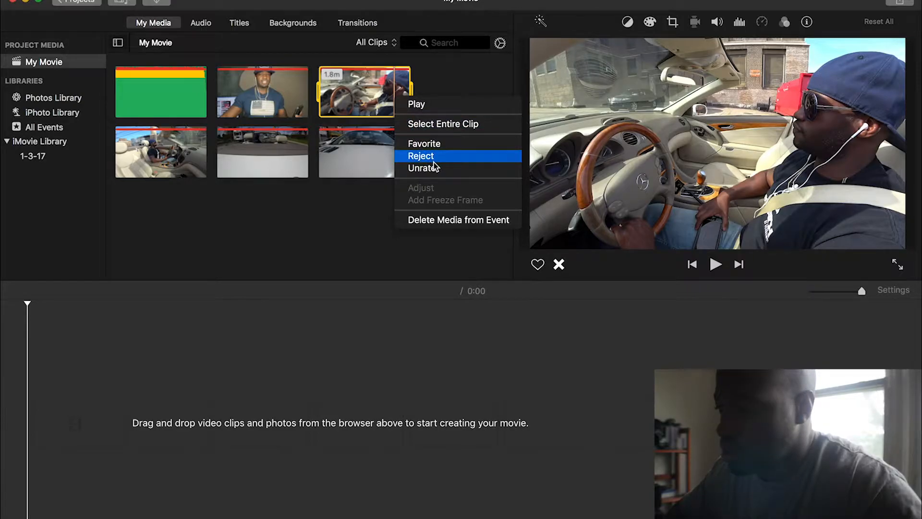
{"action": "left_click", "coordinate": [456, 220]}
{"action": "left_click", "coordinate": [560, 182]}
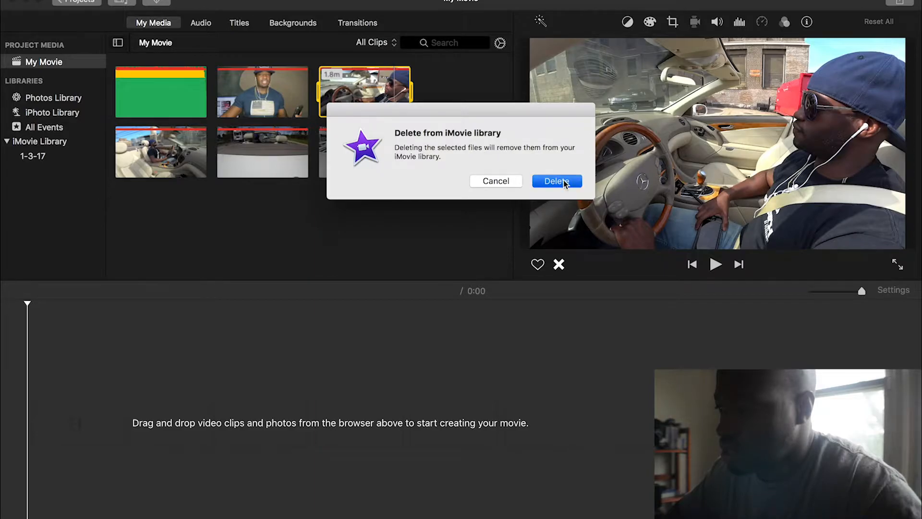
- Delete all remaining media from the My Movie event and confirm their removal from the library
{"action": "left_click_drag", "start_coordinate": [434, 91], "coordinate": [142, 137]}
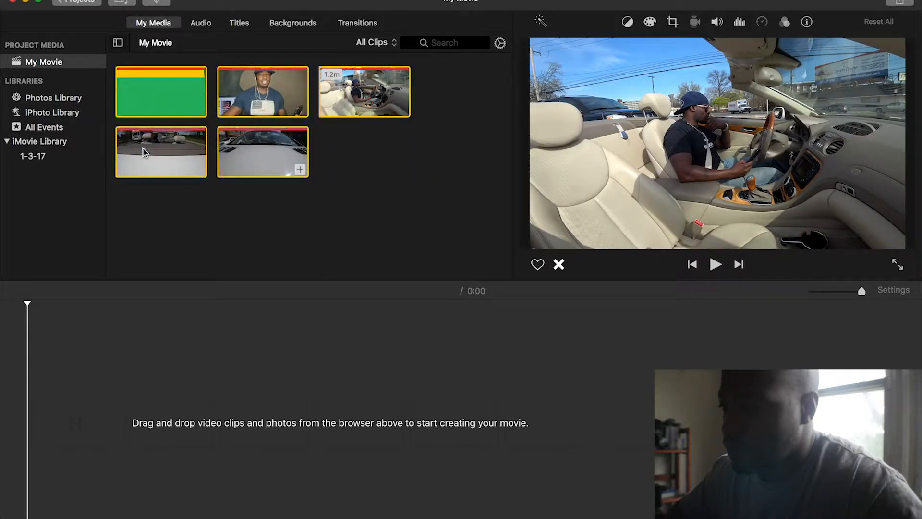
{"action": "right_click", "coordinate": [143, 145]}
{"action": "left_click", "coordinate": [194, 271]}
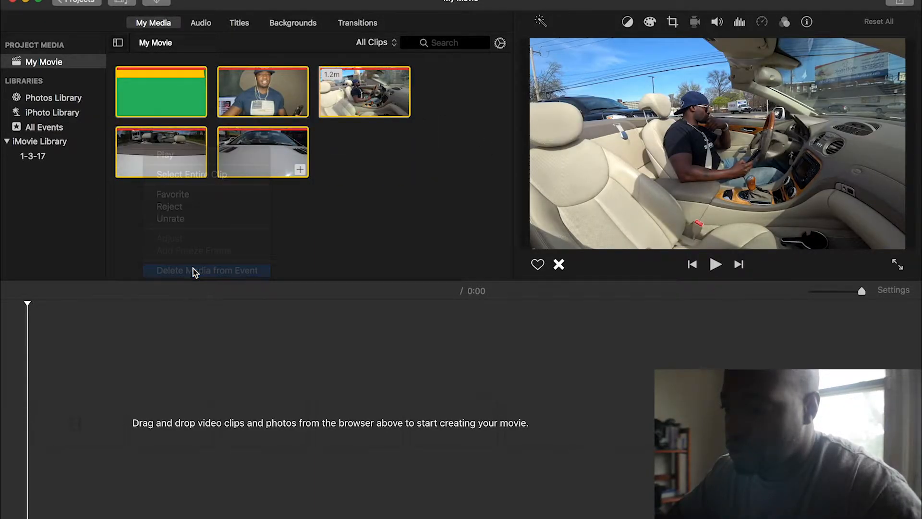
{"action": "left_click", "coordinate": [559, 181]}
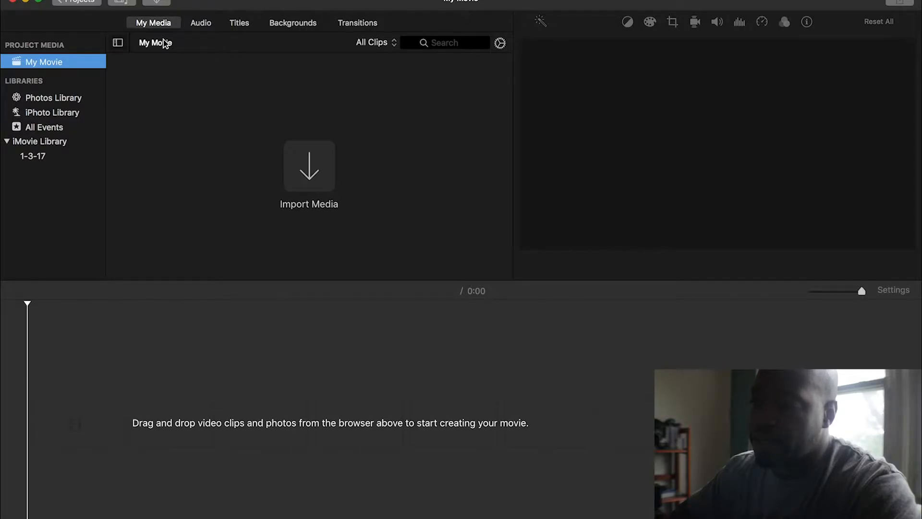
- Open media import, look through the G-DRIVE (6TB) and FaceTime HD Camera sources, and return to the Desktop source
{"action": "left_click", "coordinate": [158, 2]}
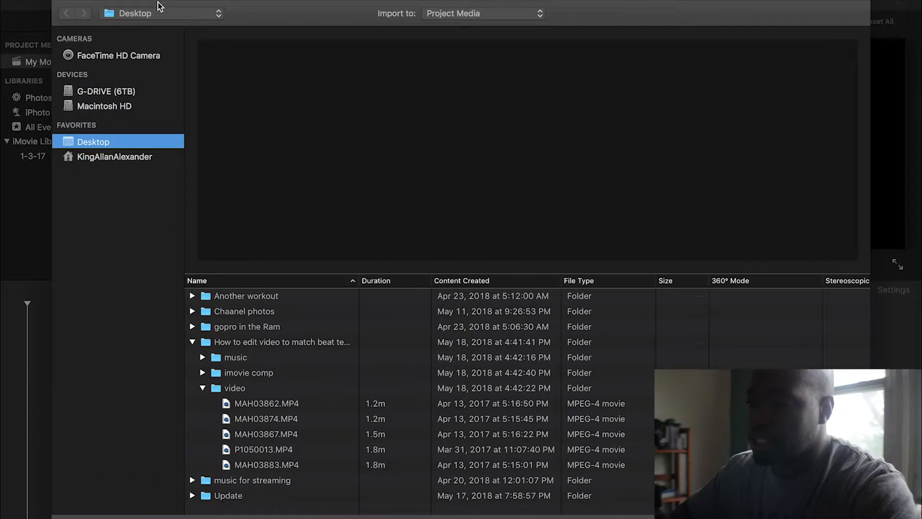
{"action": "left_click", "coordinate": [100, 92]}
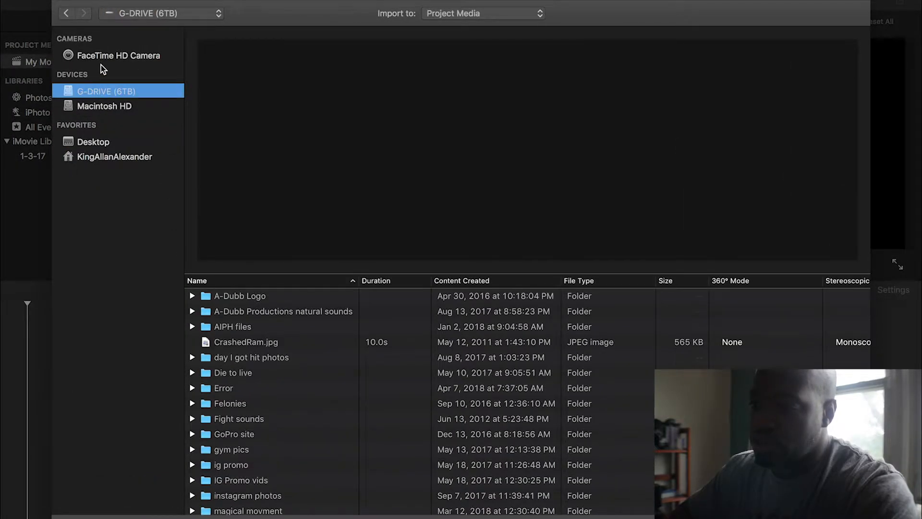
{"action": "left_click", "coordinate": [102, 54]}
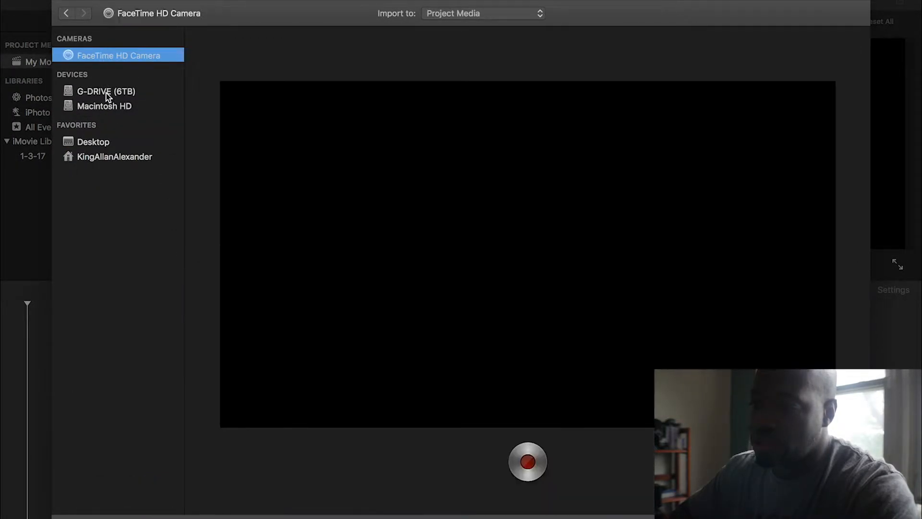
{"action": "left_click", "coordinate": [107, 93]}
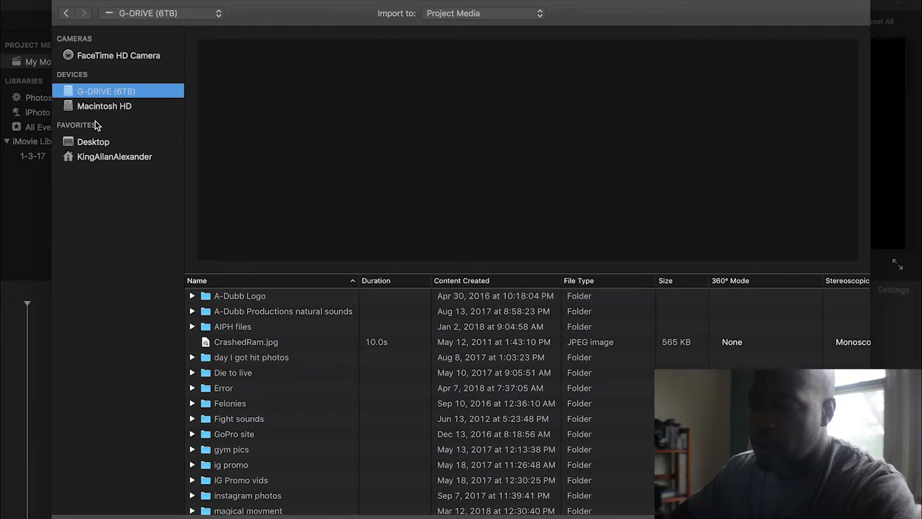
{"action": "left_click", "coordinate": [96, 144]}
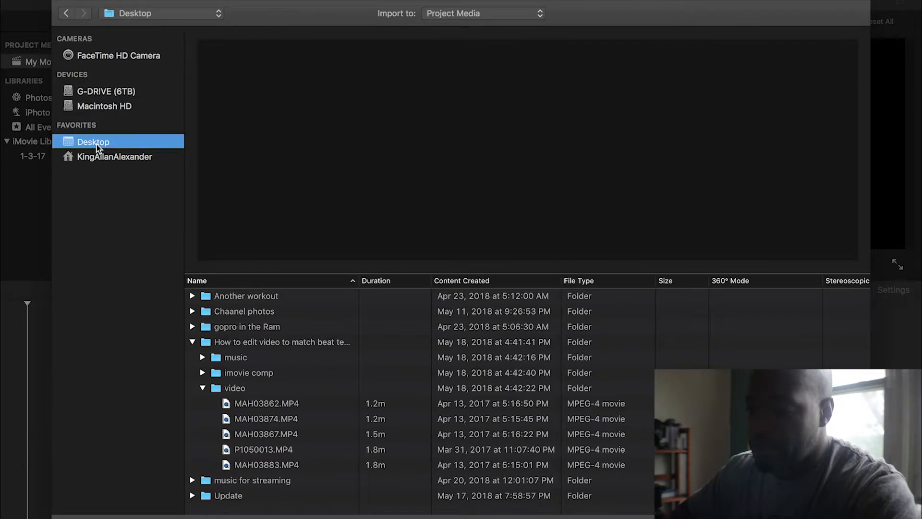
- Import All this love.mp3 from the music folder of "How to edit video to match beat tempo" into the project media
{"action": "left_click", "coordinate": [192, 341]}
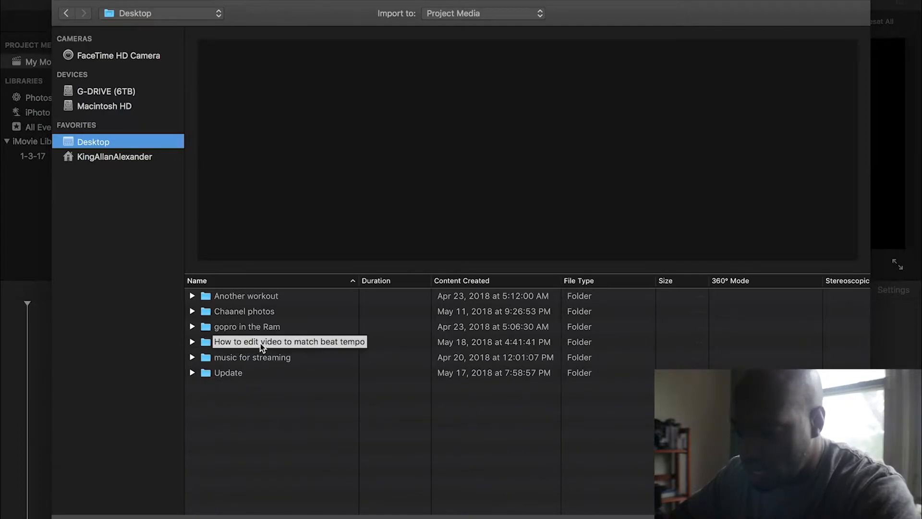
{"action": "left_click", "coordinate": [192, 341]}
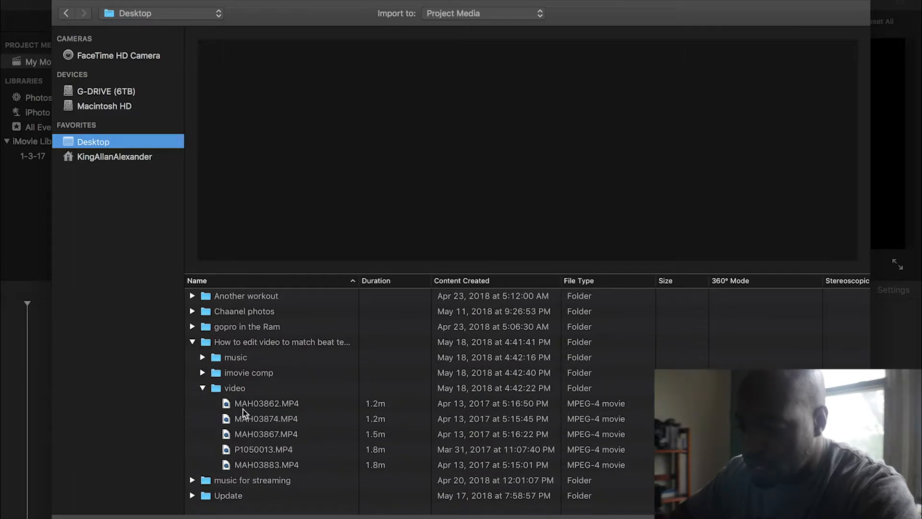
{"action": "left_click", "coordinate": [203, 358]}
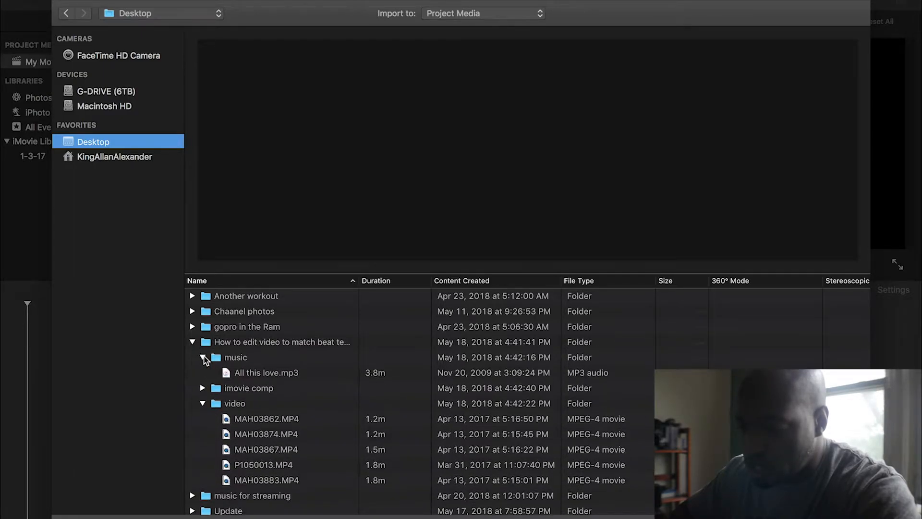
{"action": "left_click", "coordinate": [231, 375]}
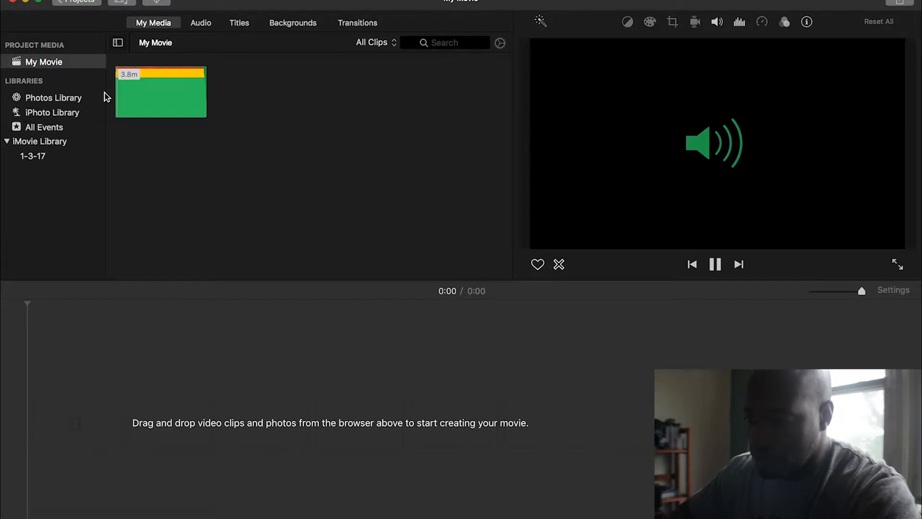
- Select about the first 1.0 minute of the All this love audio clip and add it to the movie
{"action": "left_click", "coordinate": [135, 82]}
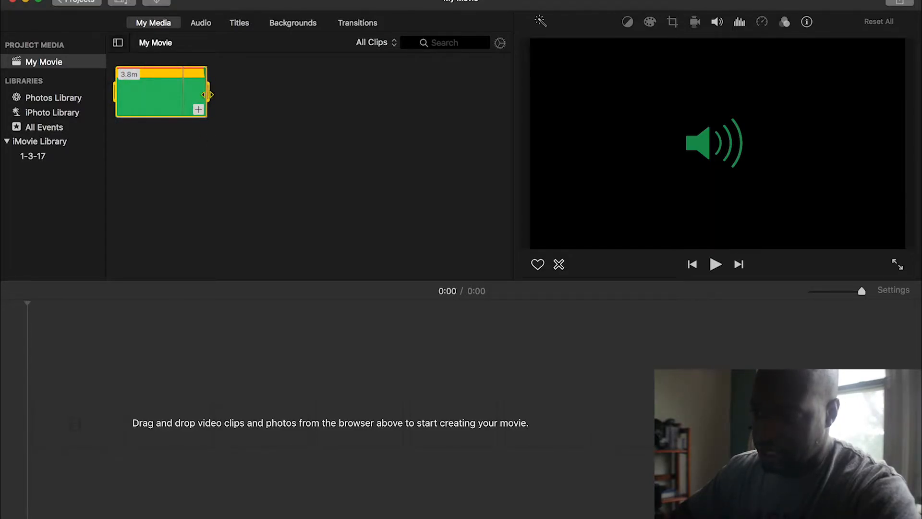
{"action": "left_click_drag", "start_coordinate": [207, 94], "coordinate": [140, 102]}
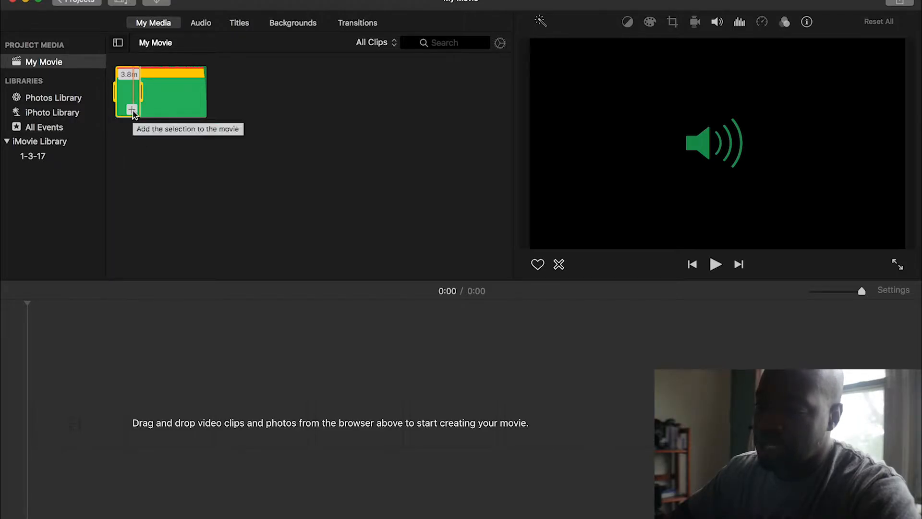
{"action": "left_click", "coordinate": [132, 109]}
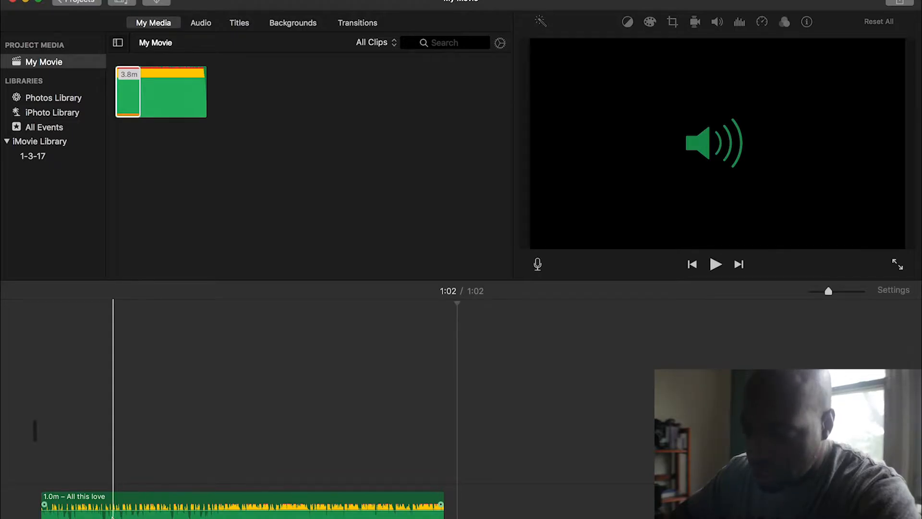
- Adjust the timeline zoom to examine the beat peaks in the All this love waveform from its start
{"action": "key", "text": "super+plus"}
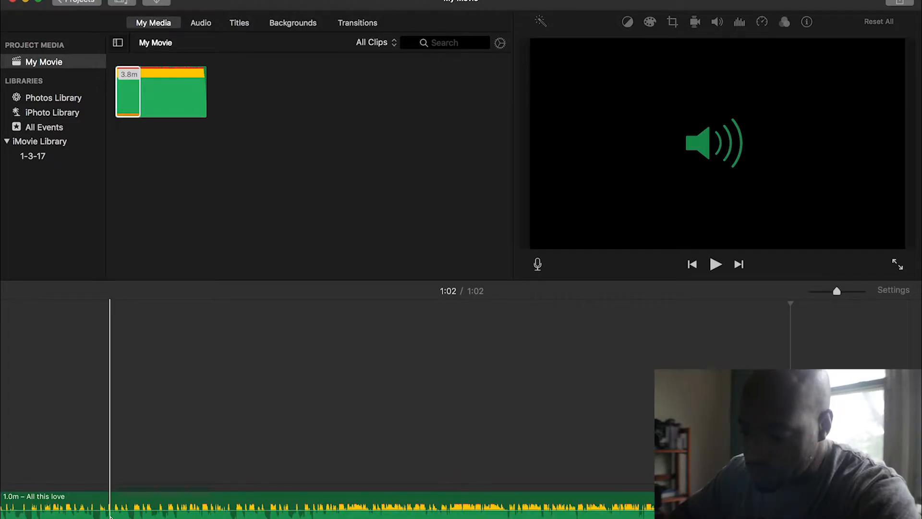
{"action": "key", "text": "super+minus"}
{"action": "key", "text": "super+minus"}
{"action": "key", "text": "super+minus"}
{"action": "key", "text": "super+minus"}
{"action": "key", "text": "super+minus"}
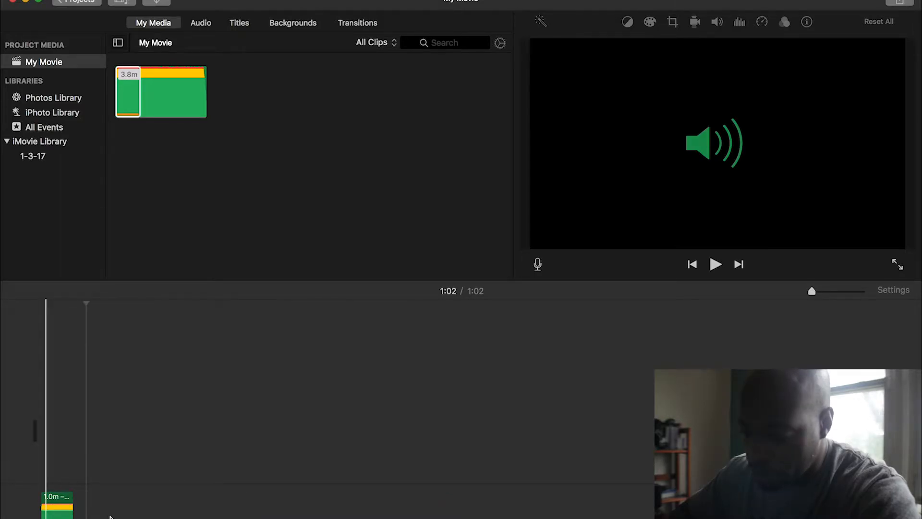
{"action": "key", "text": "super+plus"}
{"action": "key", "text": "super+plus"}
{"action": "key", "text": "super+plus"}
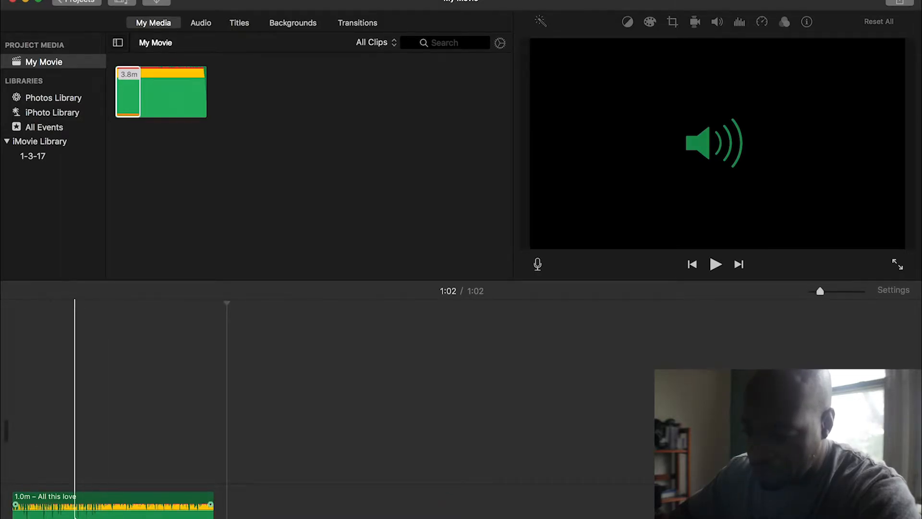
{"action": "key", "text": "super+plus"}
{"action": "scroll", "coordinate": [75, 516], "scroll_direction": "left", "scroll_amount": 5}
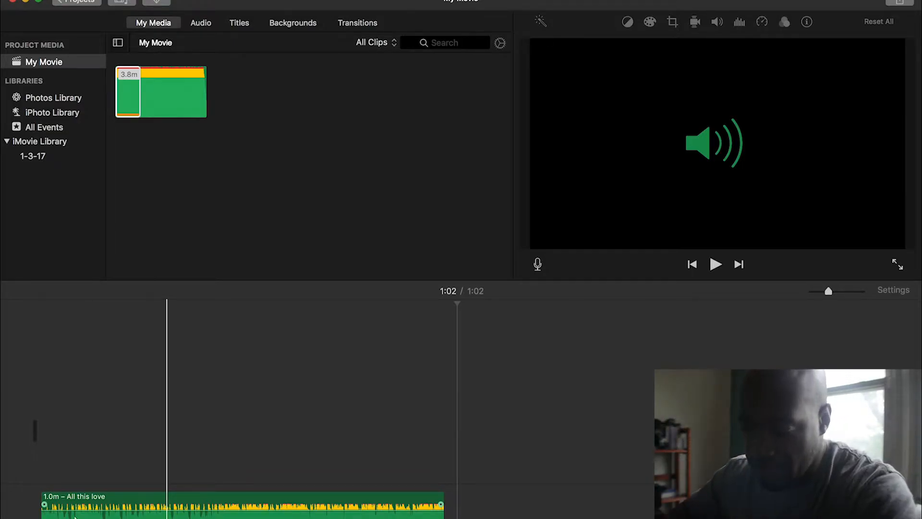
{"action": "key", "text": "super+plus"}
{"action": "scroll", "coordinate": [75, 518], "scroll_direction": "left", "scroll_amount": 4}
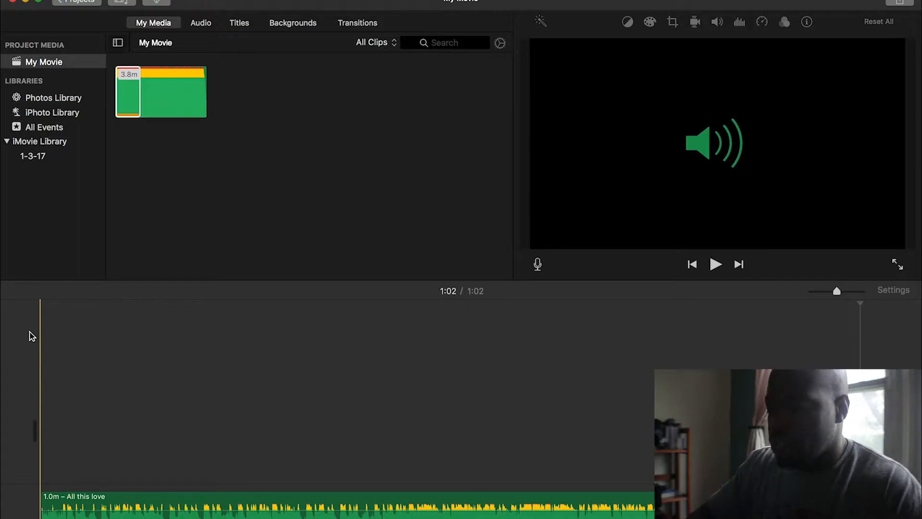
- Play the song from the start to about 0:23 to hear the beat, and return the playhead to the beginning
{"action": "key", "text": "space"}
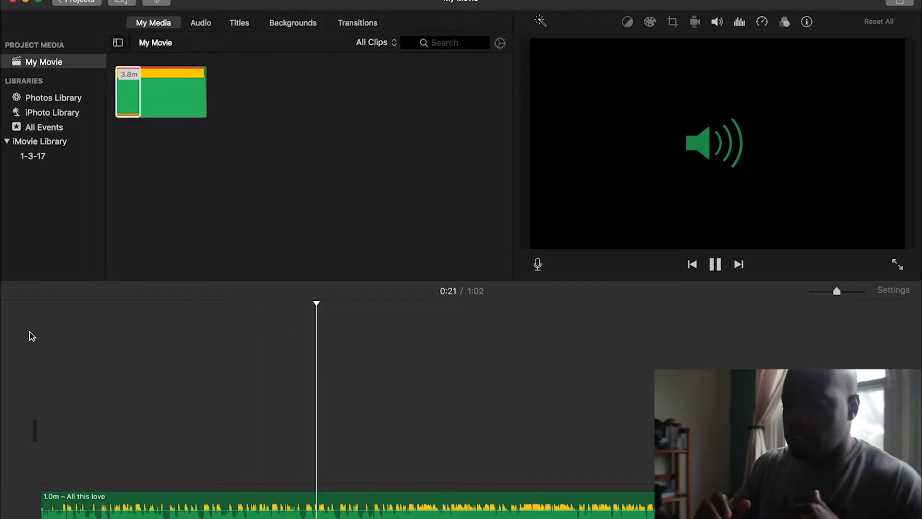
{"action": "key", "text": "space"}
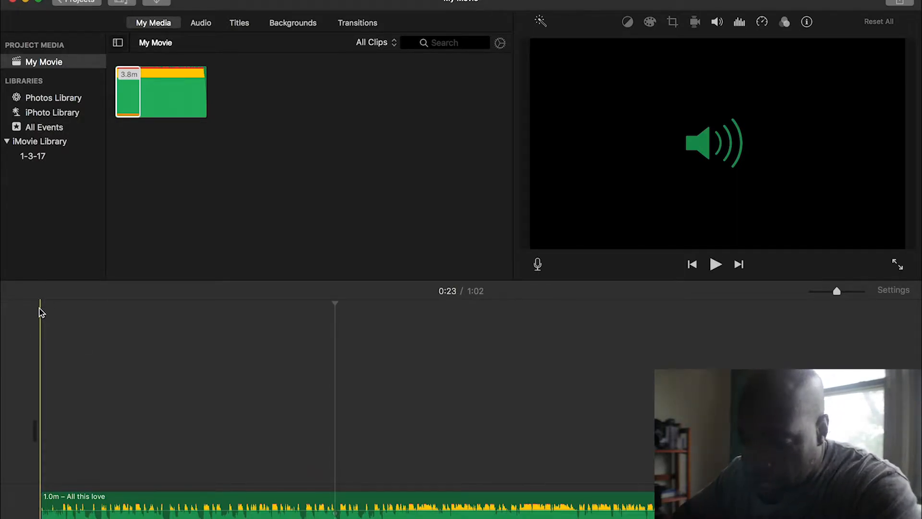
{"action": "left_click", "coordinate": [75, 499]}
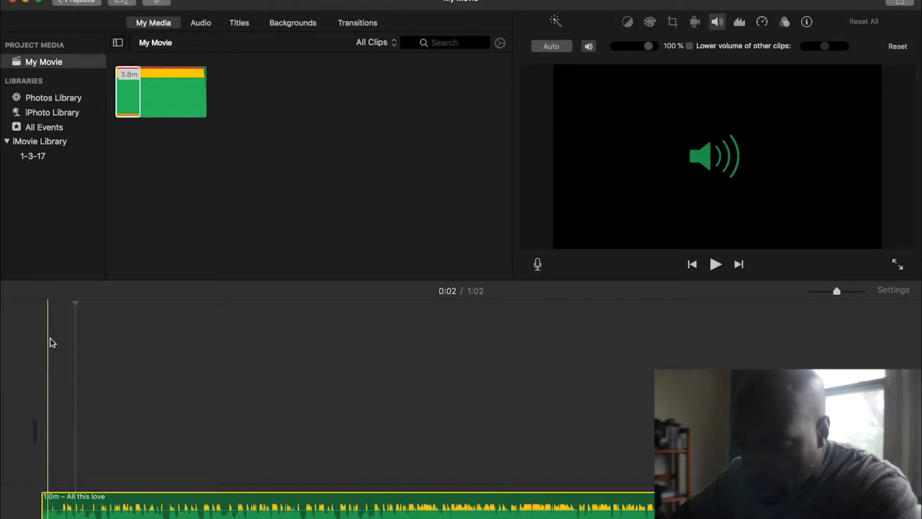
{"action": "left_click", "coordinate": [75, 304]}
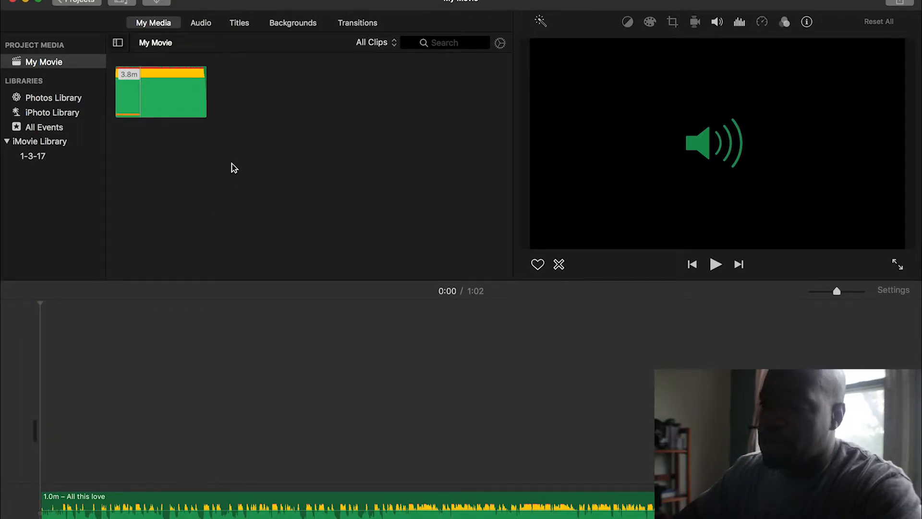
- Import the five MP4 clips, MAH03862 through MAH03883, from the video folder into the project media
{"action": "left_click", "coordinate": [159, 2]}
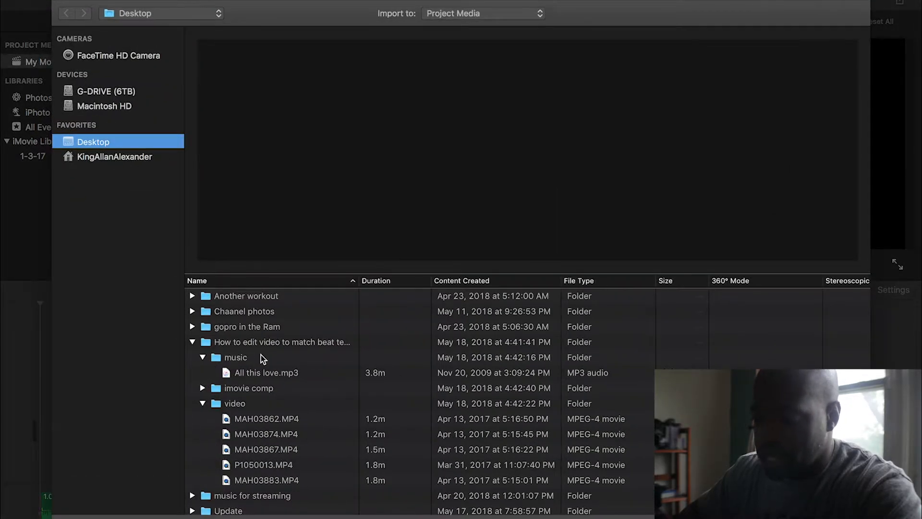
{"action": "left_click", "coordinate": [259, 416]}
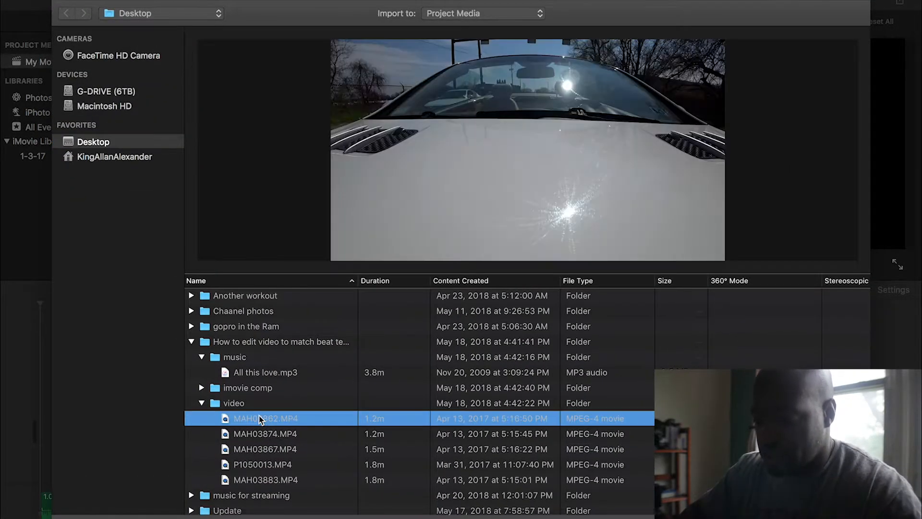
{"action": "left_click", "coordinate": [257, 480], "text": "shift"}
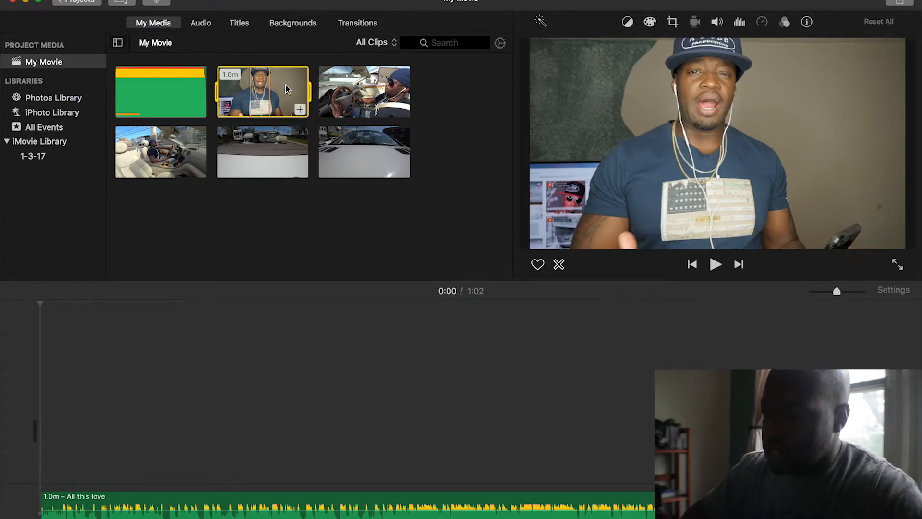
- Select about the first 10 seconds of the clip of the man in the flag T-shirt and add it to the movie
{"action": "left_click_drag", "start_coordinate": [309, 88], "coordinate": [225, 96]}
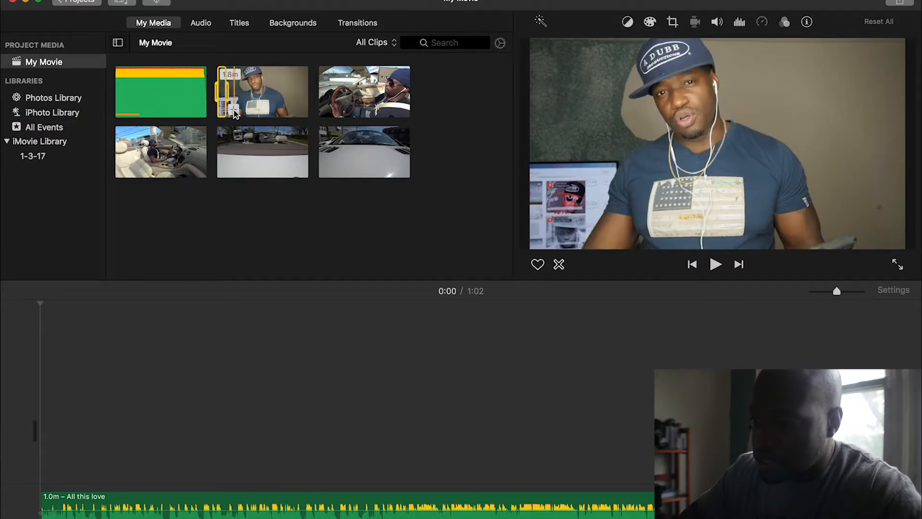
{"action": "left_click", "coordinate": [233, 110]}
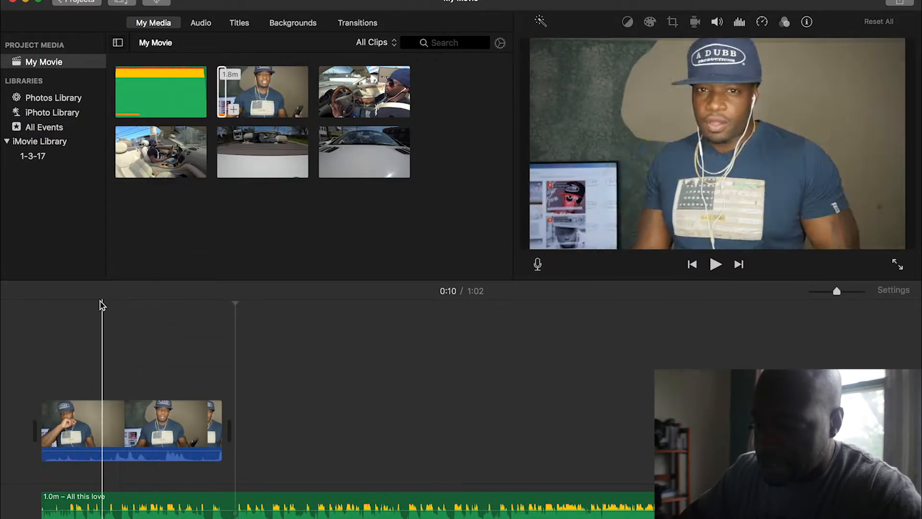
- Play the first clip with the song from the start and stop on the beat at about 0:02
{"action": "key", "text": "space"}
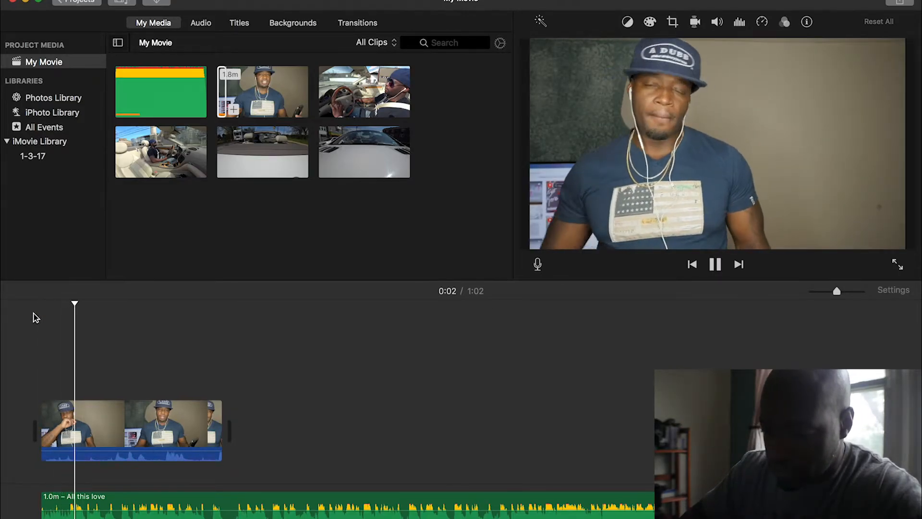
{"action": "key", "text": "space"}
{"action": "key", "text": "space"}
{"action": "key", "text": "space"}
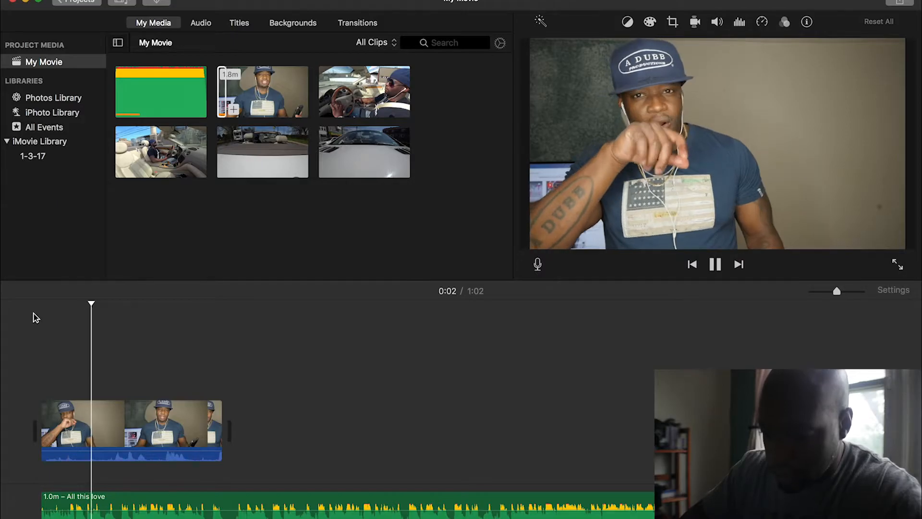
{"action": "left_click_drag", "start_coordinate": [96, 305], "coordinate": [31, 312]}
{"action": "key", "text": "space"}
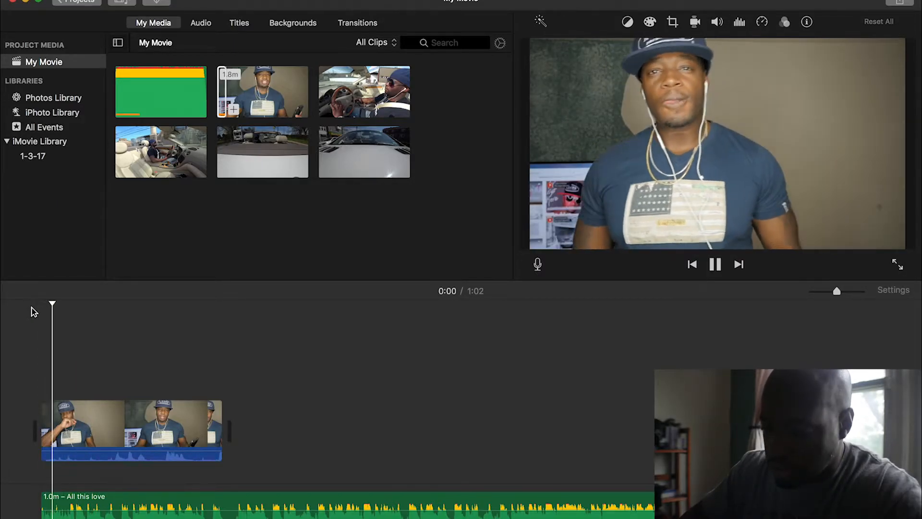
{"action": "key", "text": "space"}
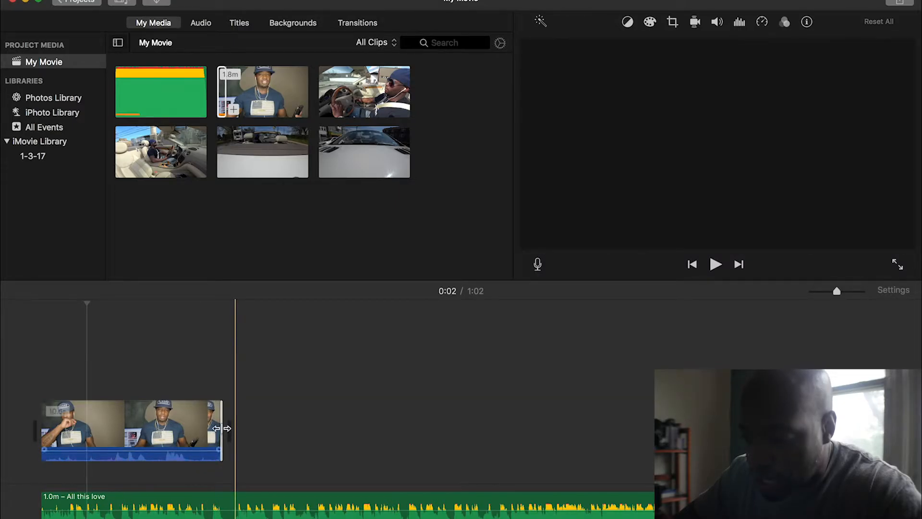
- Trim the end of the first clip to about 2.7 s at the beat, mute its audio, and play it back
{"action": "left_click_drag", "start_coordinate": [222, 428], "coordinate": [88, 440]}
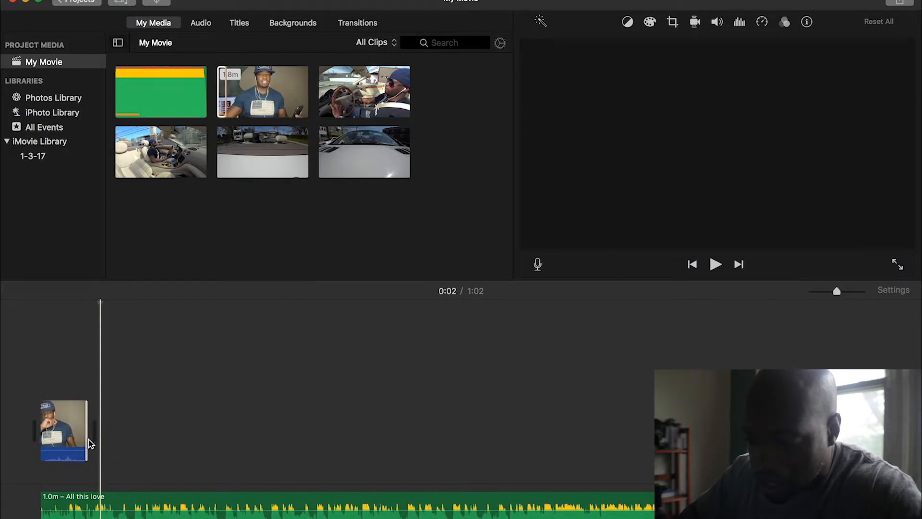
{"action": "left_click", "coordinate": [70, 451]}
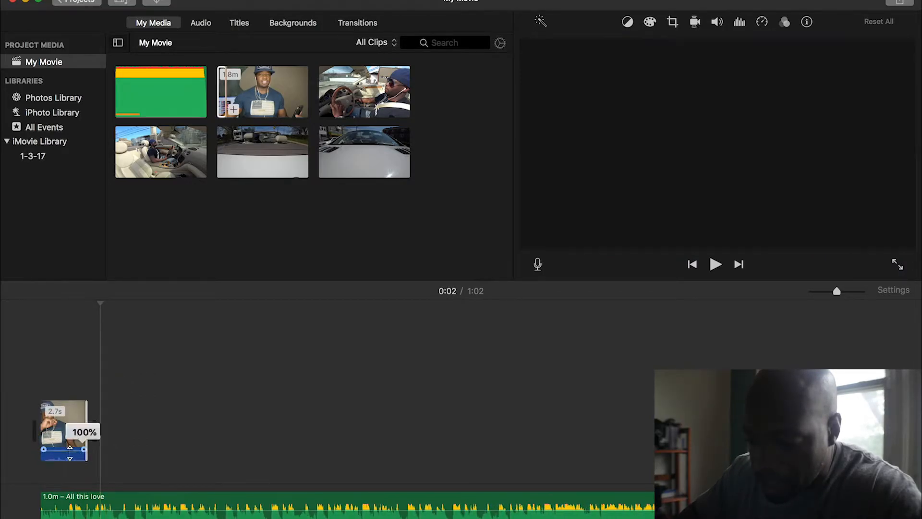
{"action": "left_click_drag", "start_coordinate": [69, 476], "coordinate": [70, 475]}
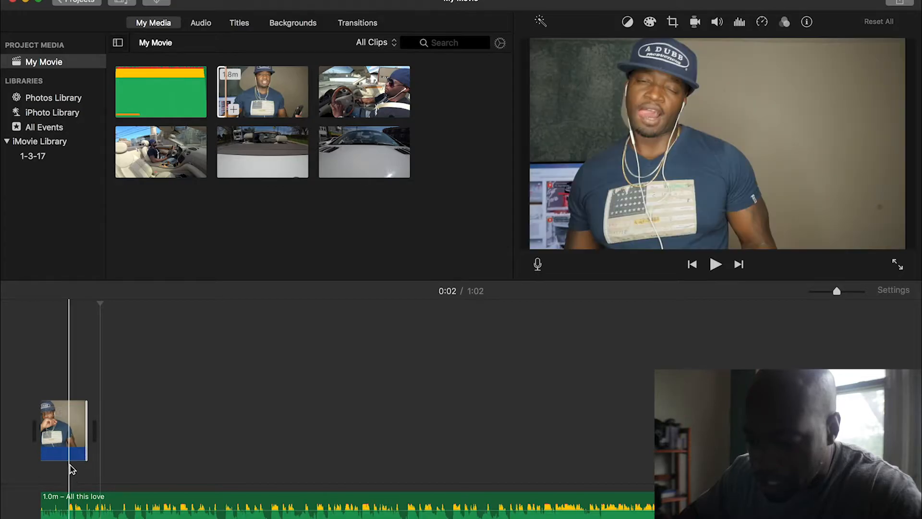
{"action": "key", "text": "space"}
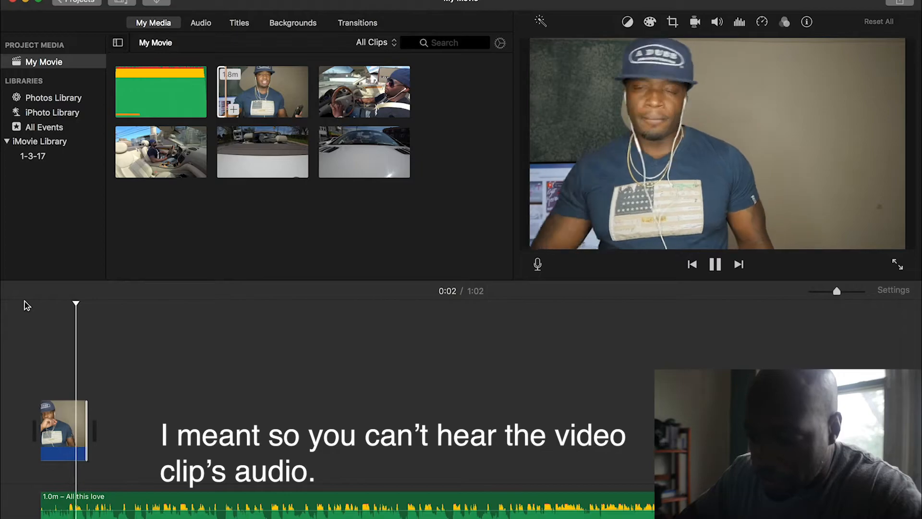
{"action": "key", "text": "space"}
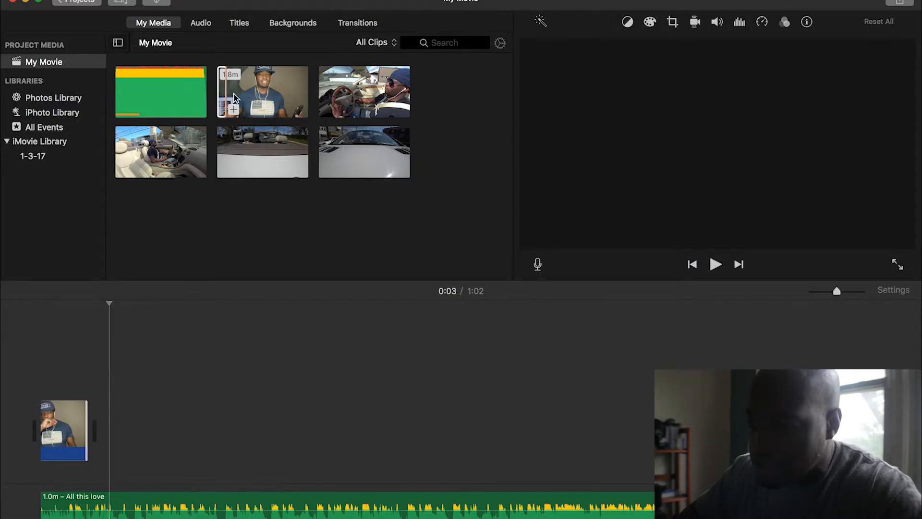
- Select the first 7.6 s of the steering-wheel close-up driving clip and add it to the movie
{"action": "left_click", "coordinate": [357, 107]}
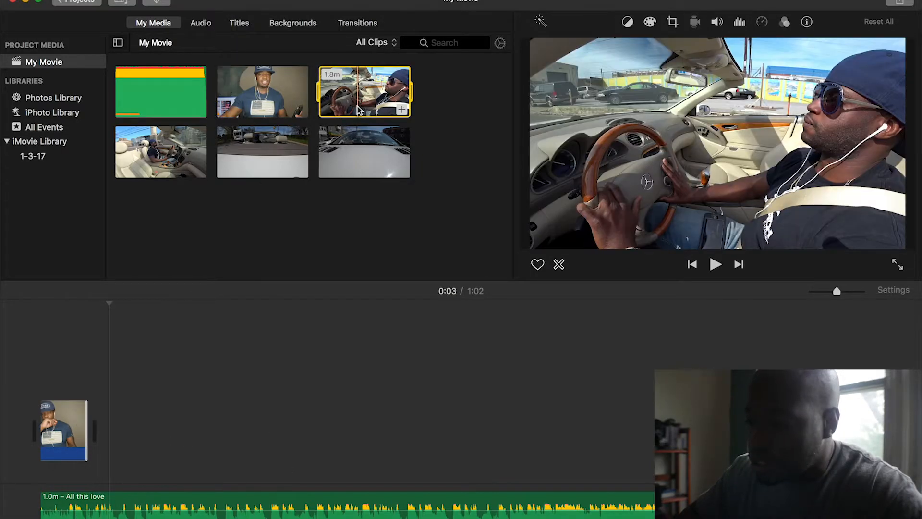
{"action": "left_click_drag", "start_coordinate": [412, 93], "coordinate": [324, 99]}
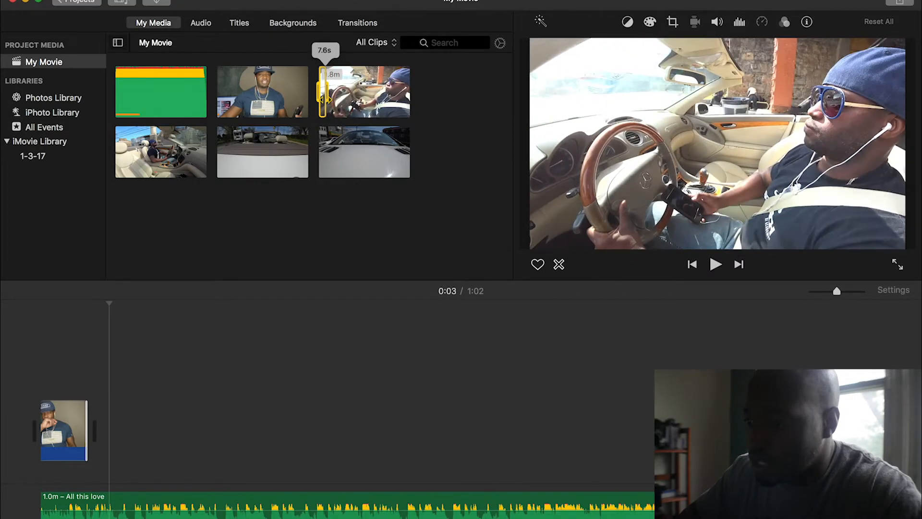
{"action": "left_click", "coordinate": [333, 109]}
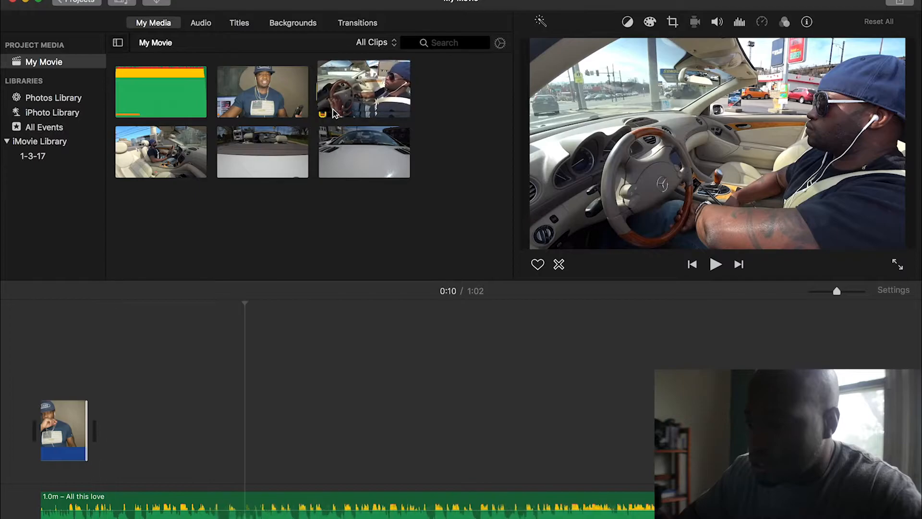
- Play to find the next beat, trim the driving clip's end to about 2.8 s, and mute its audio
{"action": "key", "text": "space"}
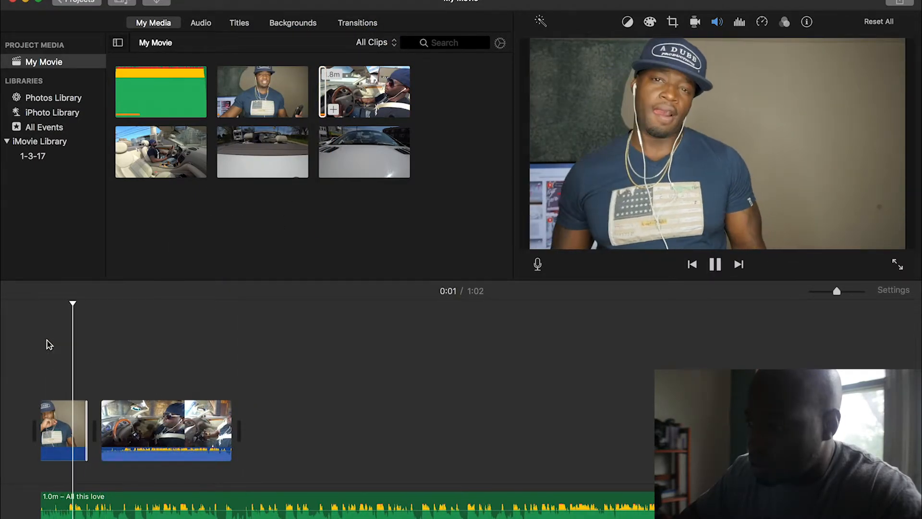
{"action": "key", "text": "space"}
{"action": "left_click", "coordinate": [214, 425]}
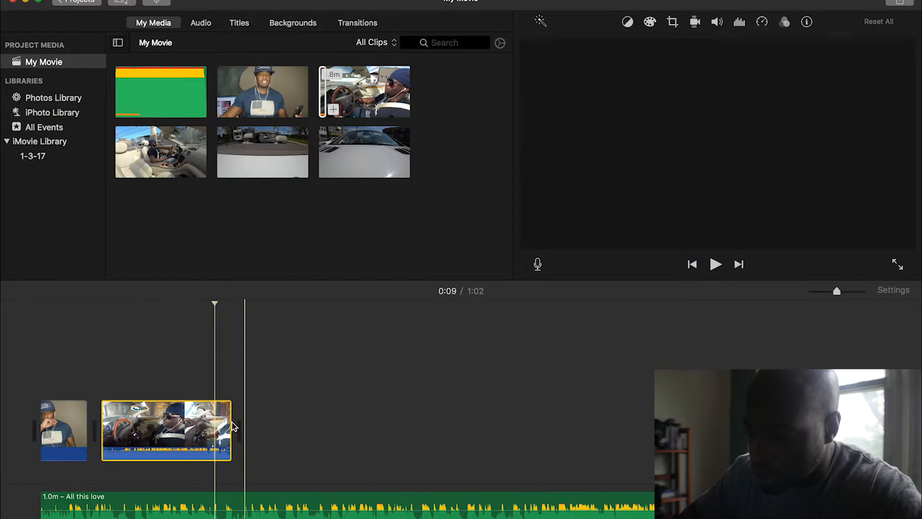
{"action": "left_click_drag", "start_coordinate": [230, 424], "coordinate": [149, 424]}
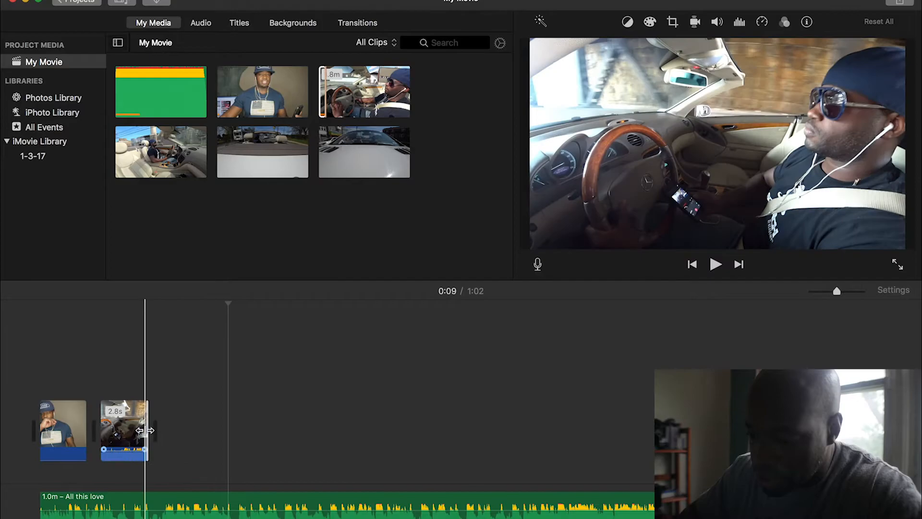
{"action": "left_click", "coordinate": [131, 454]}
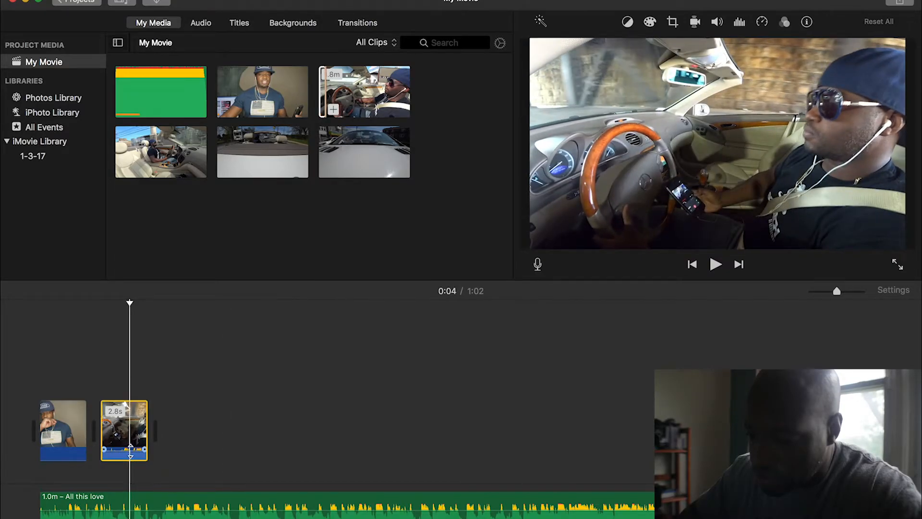
{"action": "left_click_drag", "start_coordinate": [131, 454], "coordinate": [130, 466]}
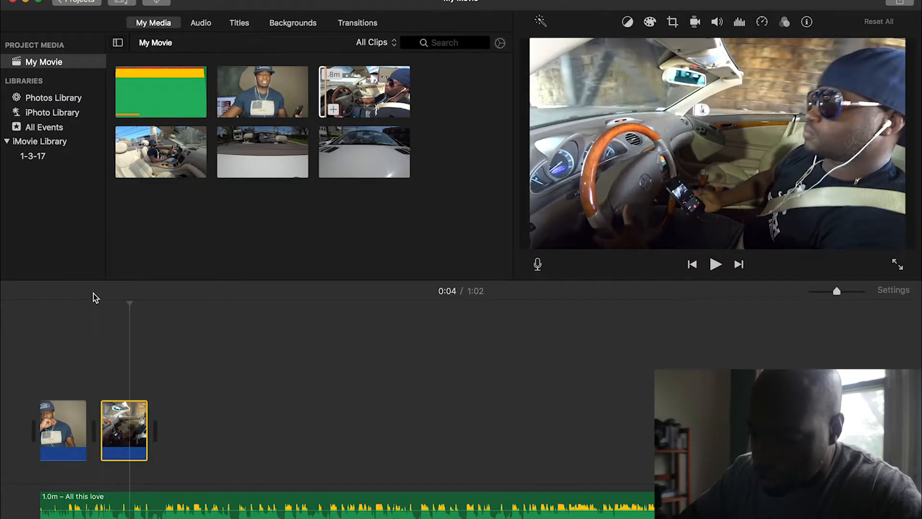
- Shorten the end of the driving clip to meet the beat at about 0:04, checking the cut by playing from the start
{"action": "key", "text": "space"}
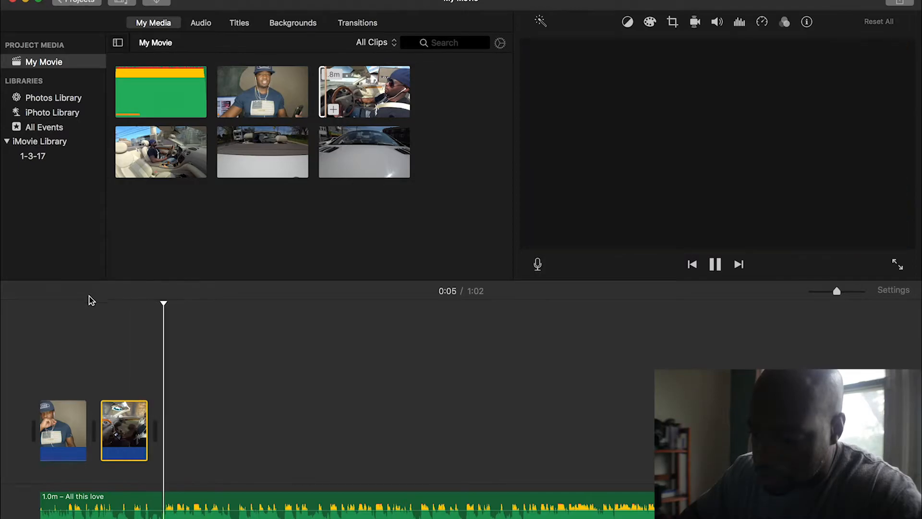
{"action": "left_click", "coordinate": [79, 309]}
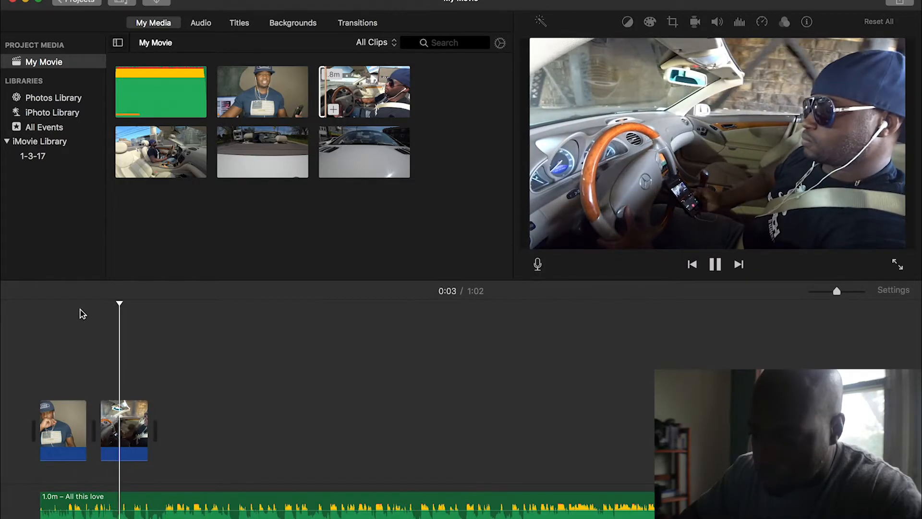
{"action": "key", "text": "space"}
{"action": "left_click_drag", "start_coordinate": [144, 411], "coordinate": [61, 410]}
{"action": "key", "text": "super+z"}
{"action": "scroll", "coordinate": [67, 353], "scroll_direction": "left", "scroll_amount": 1}
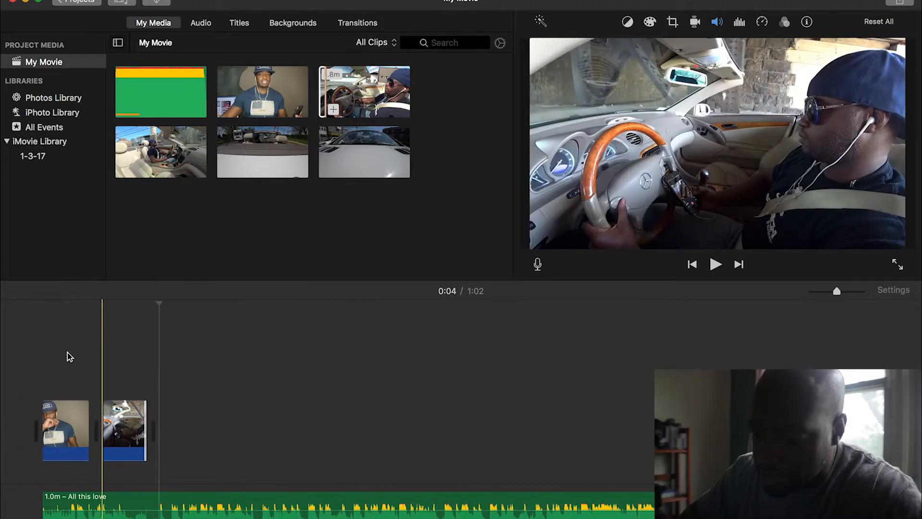
{"action": "key", "text": "space"}
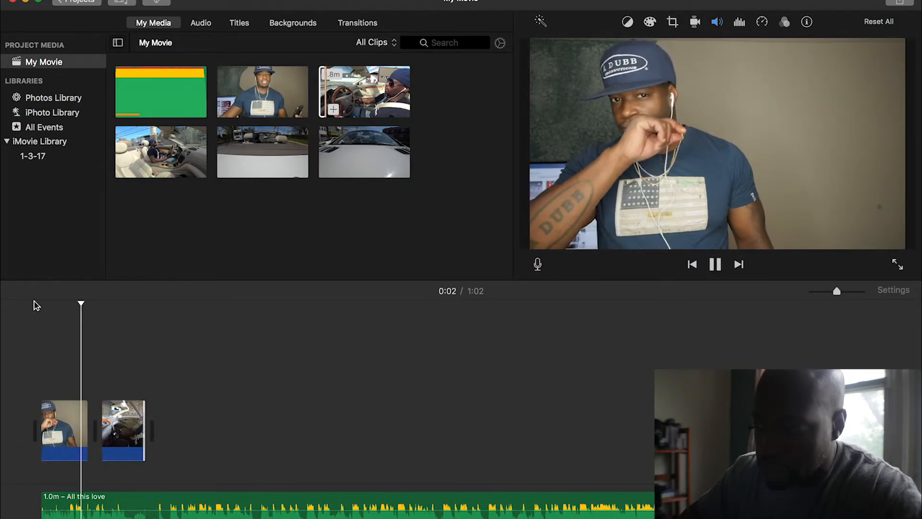
{"action": "key", "text": "space"}
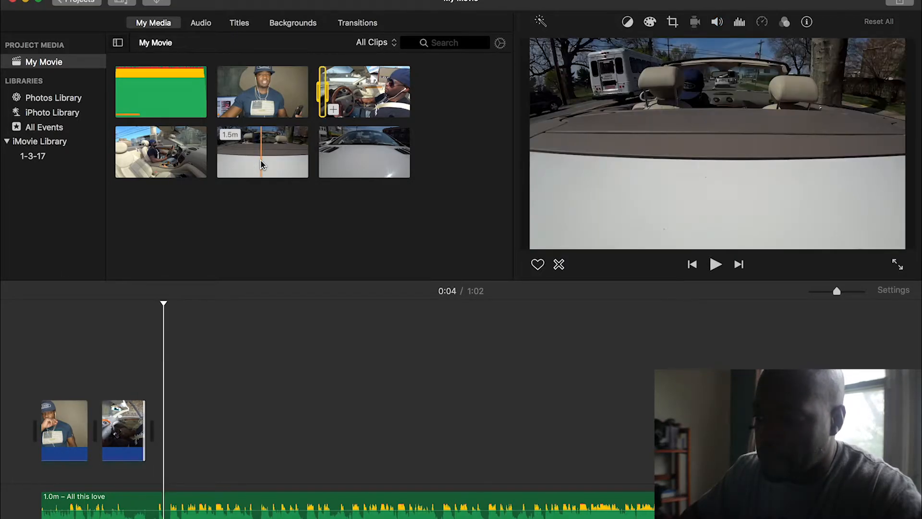
- Select a short opening section of the 1.5-minute clip filmed over the car's rear deck and add it to the movie
{"action": "left_click", "coordinate": [261, 161]}
{"action": "left_click_drag", "start_coordinate": [310, 159], "coordinate": [225, 160]}
{"action": "left_click", "coordinate": [231, 170]}
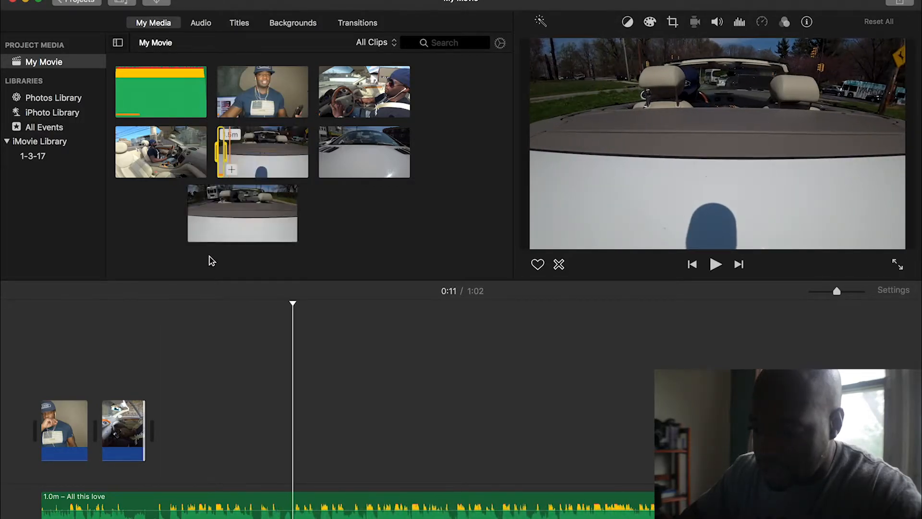
- Trim the rear-deck clip to about 1.3 s at the beat near 0:05, mute its audio, and play back the sequence
{"action": "key", "text": "space"}
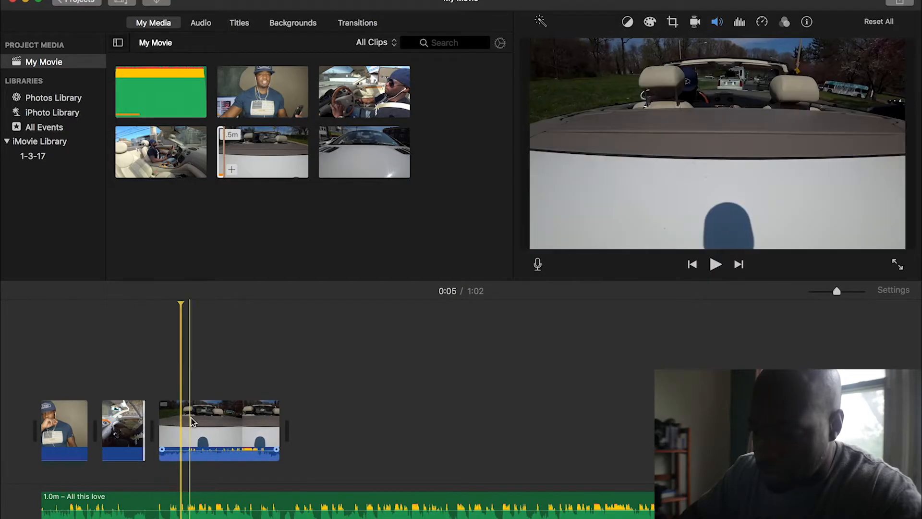
{"action": "left_click_drag", "start_coordinate": [276, 426], "coordinate": [121, 426]}
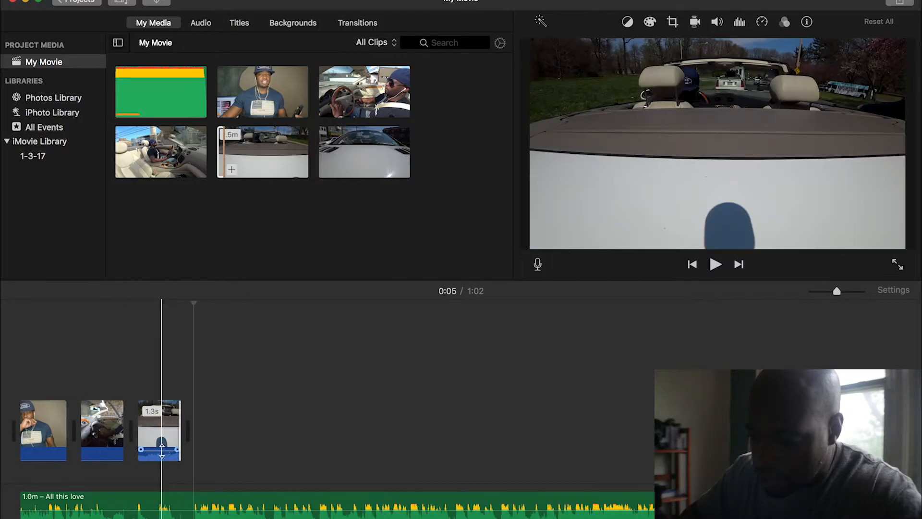
{"action": "left_click_drag", "start_coordinate": [162, 450], "coordinate": [159, 482]}
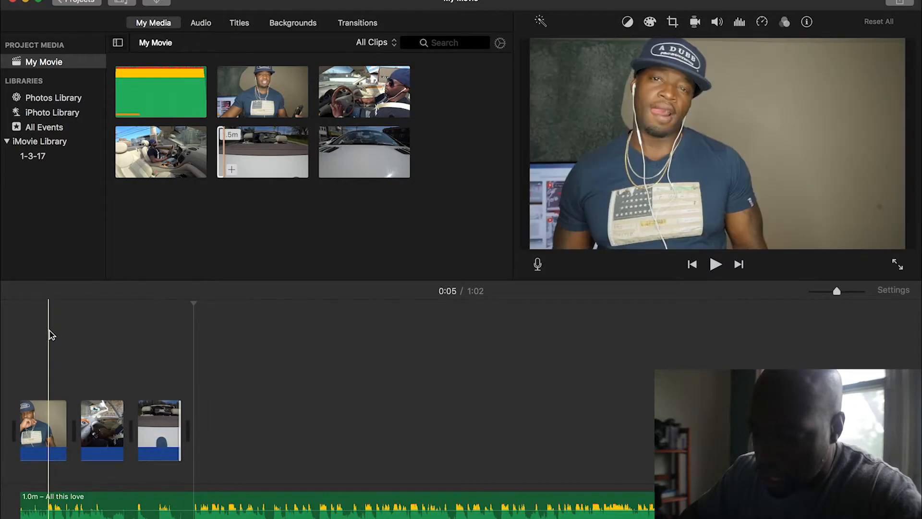
{"action": "key", "text": "space"}
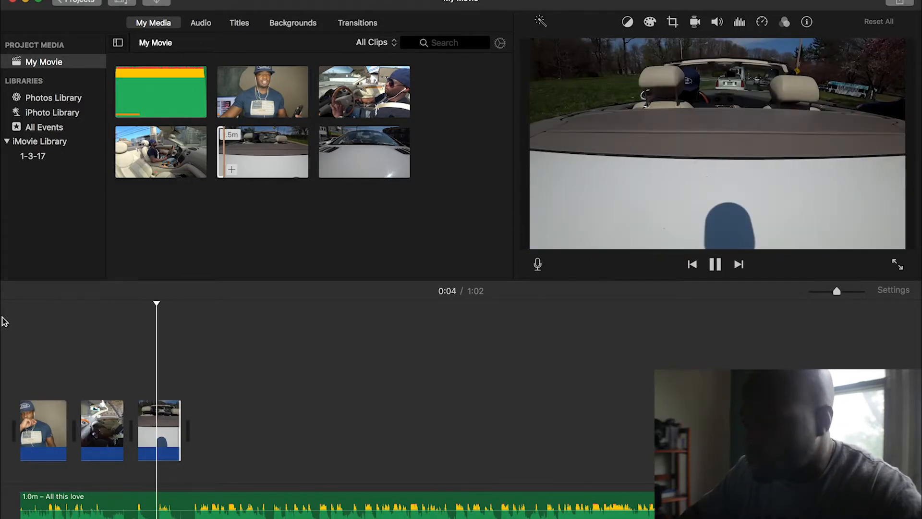
{"action": "key", "text": "space"}
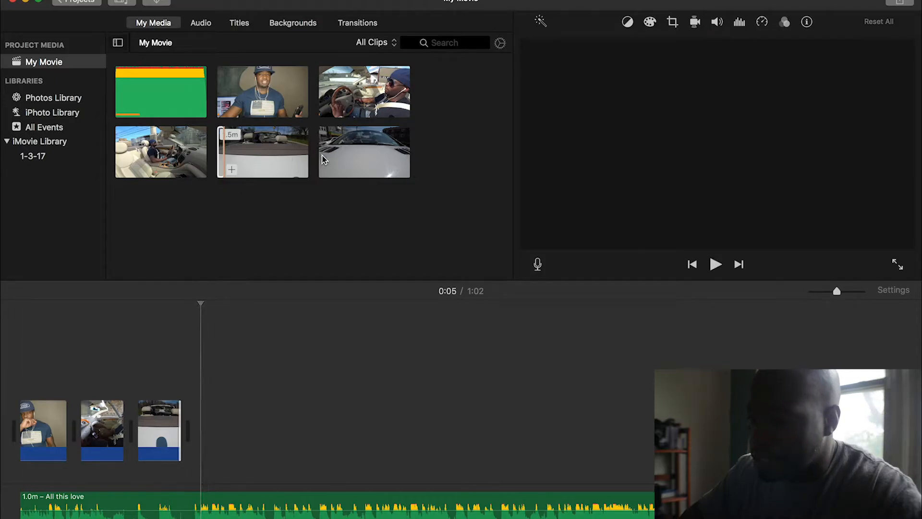
- Select the first 4.0 s of the 1.2-minute clip filmed over the car's hood and add it to the movie
{"action": "left_click", "coordinate": [363, 157]}
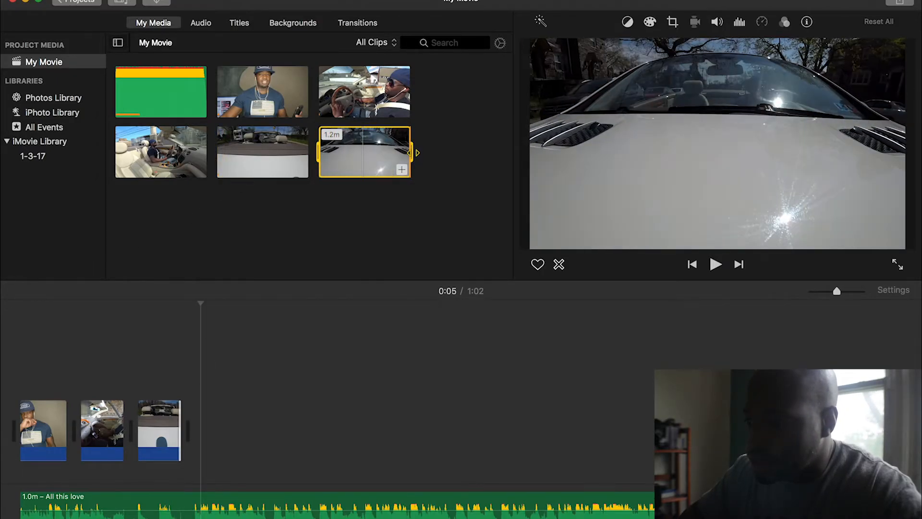
{"action": "left_click_drag", "start_coordinate": [408, 153], "coordinate": [325, 158]}
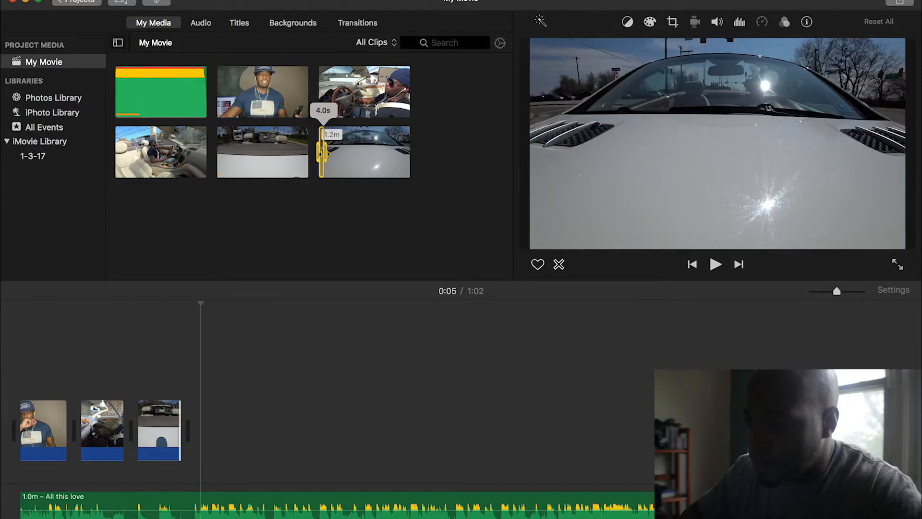
{"action": "left_click", "coordinate": [333, 169]}
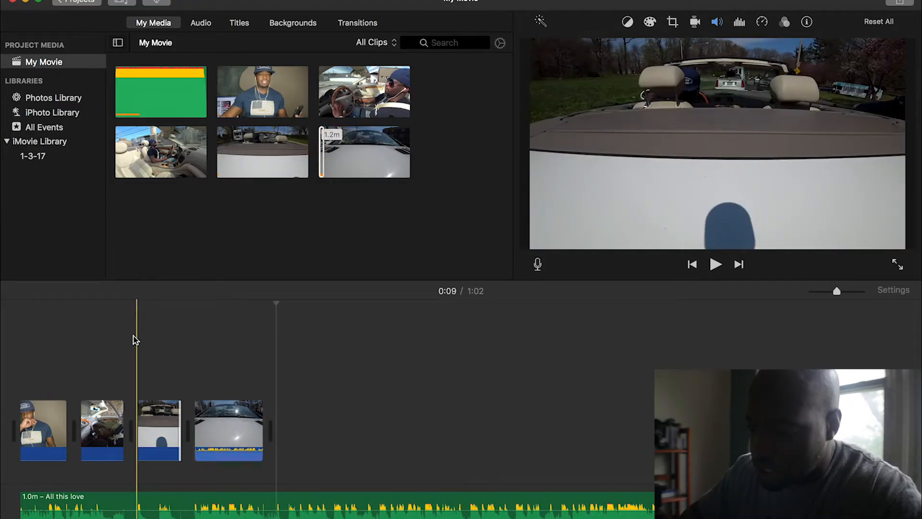
- Play to find the beat near 0:06, mute the hood clip, trim its end to that beat, and play the sequence from the start
{"action": "key", "text": "space"}
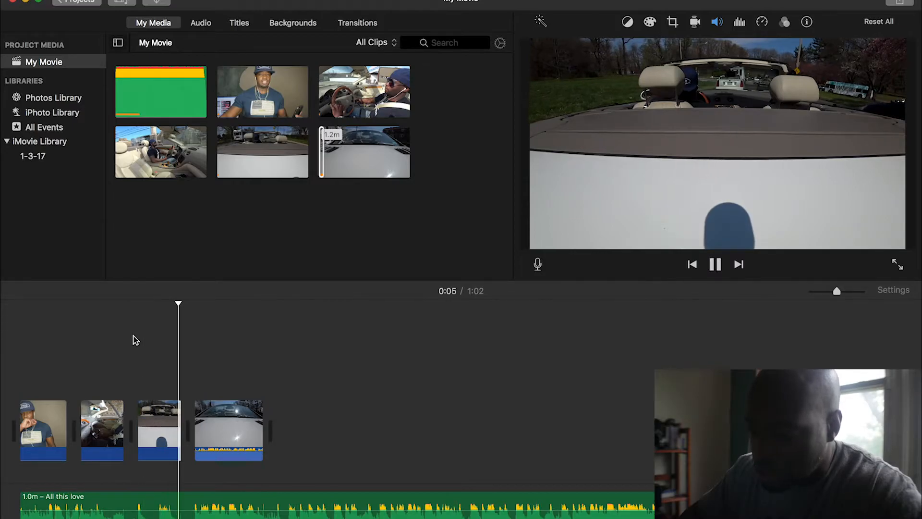
{"action": "key", "text": "space"}
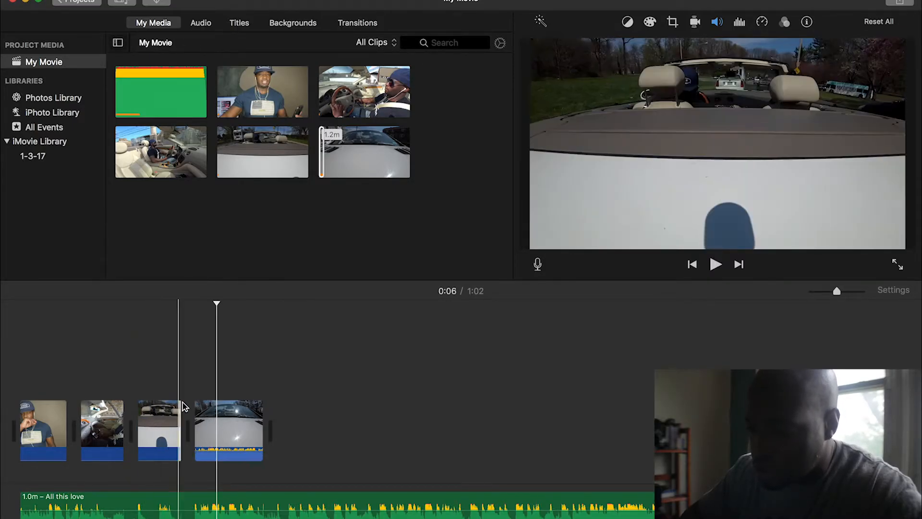
{"action": "left_click_drag", "start_coordinate": [214, 451], "coordinate": [214, 473]}
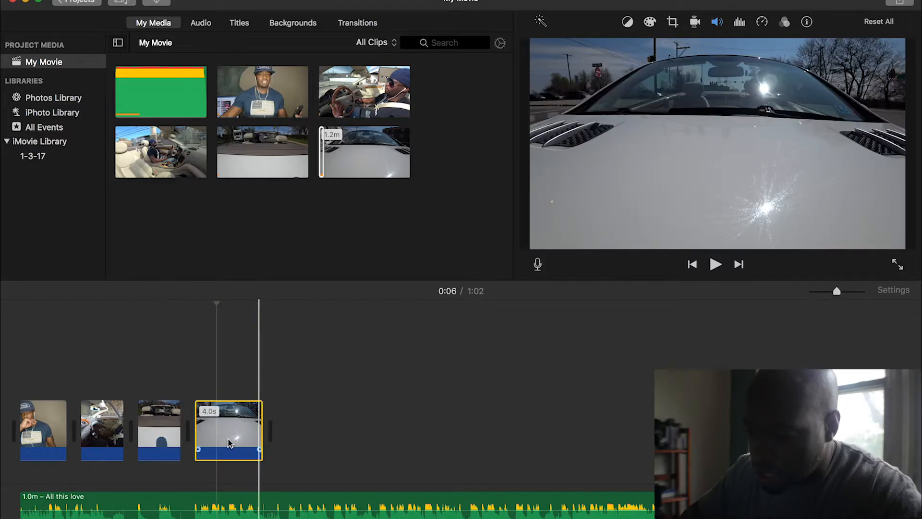
{"action": "left_click_drag", "start_coordinate": [262, 433], "coordinate": [152, 433]}
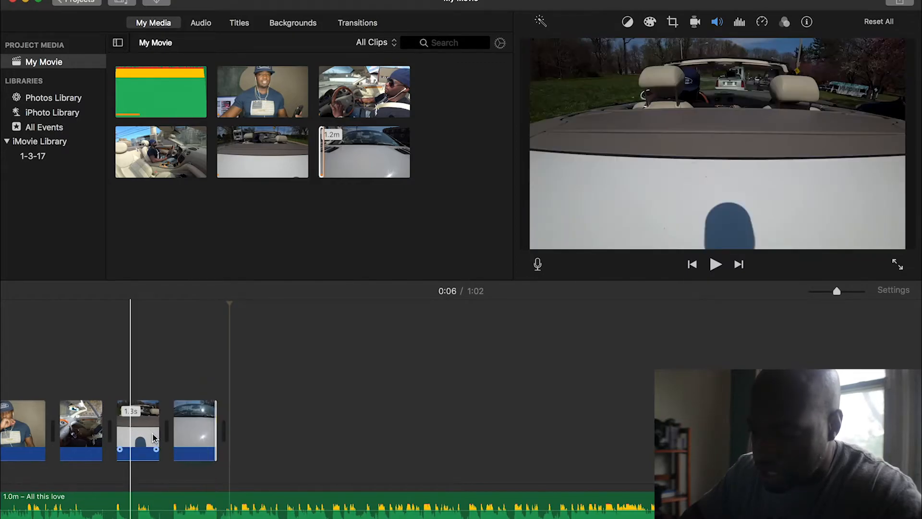
{"action": "scroll", "coordinate": [80, 361], "scroll_direction": "left", "scroll_amount": 3}
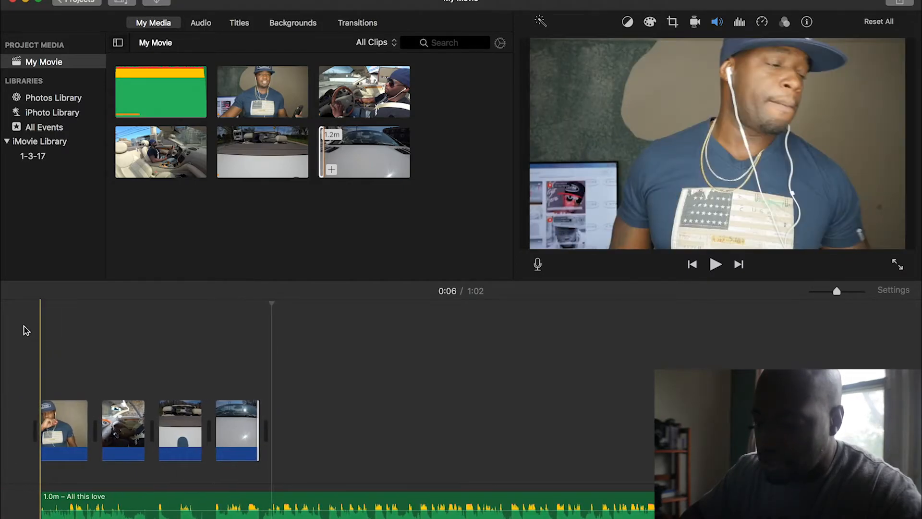
{"action": "key", "text": "space"}
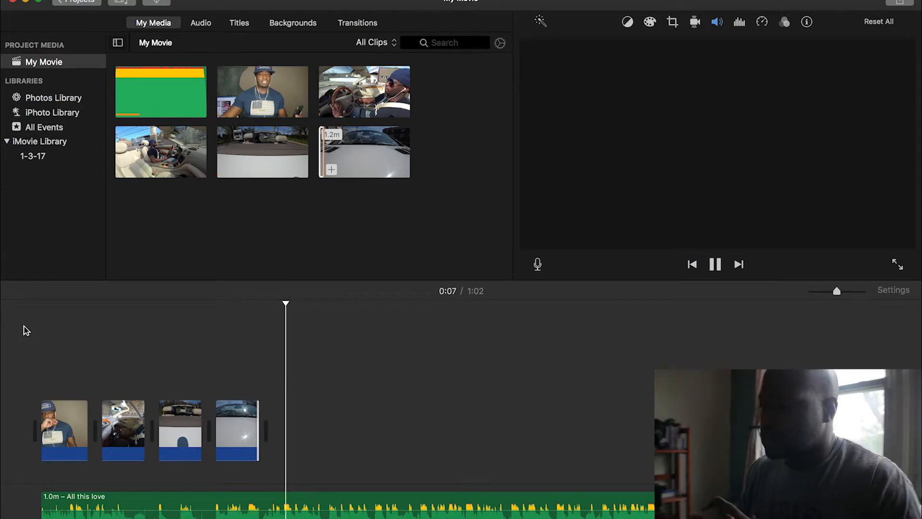
{"action": "key", "text": "space"}
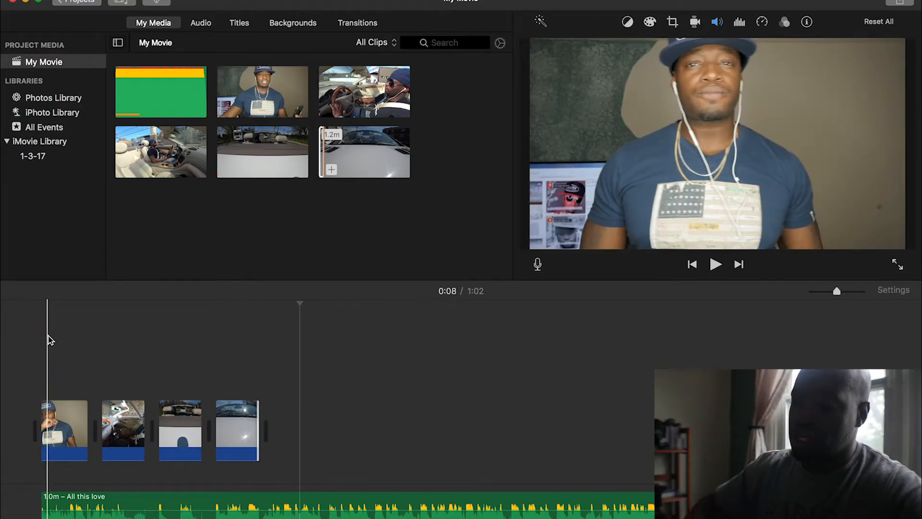
- Delete all four video clips from the timeline, leaving only the song All this love
{"action": "left_click_drag", "start_coordinate": [307, 410], "coordinate": [66, 462]}
{"action": "key", "text": "Delete"}
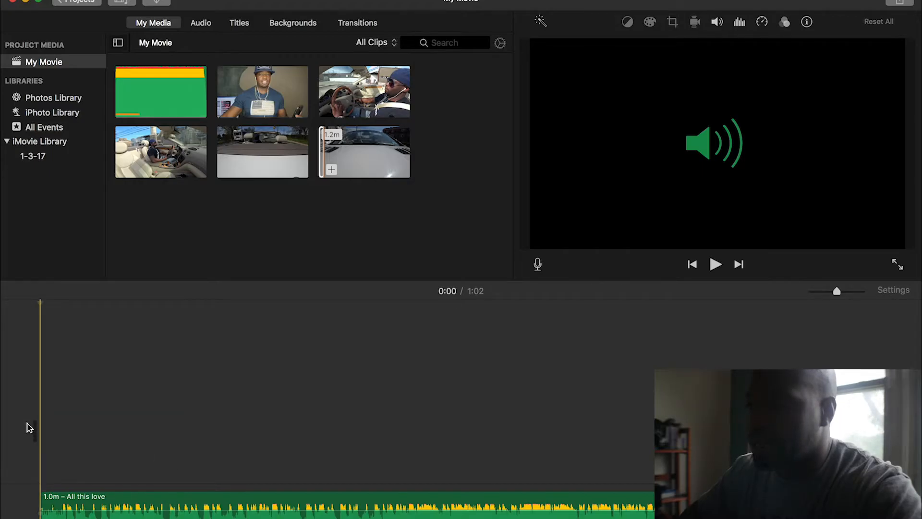
- Search the app's help for "mark" to locate the Add Marker command
{"action": "left_click", "coordinate": [288, 0]}
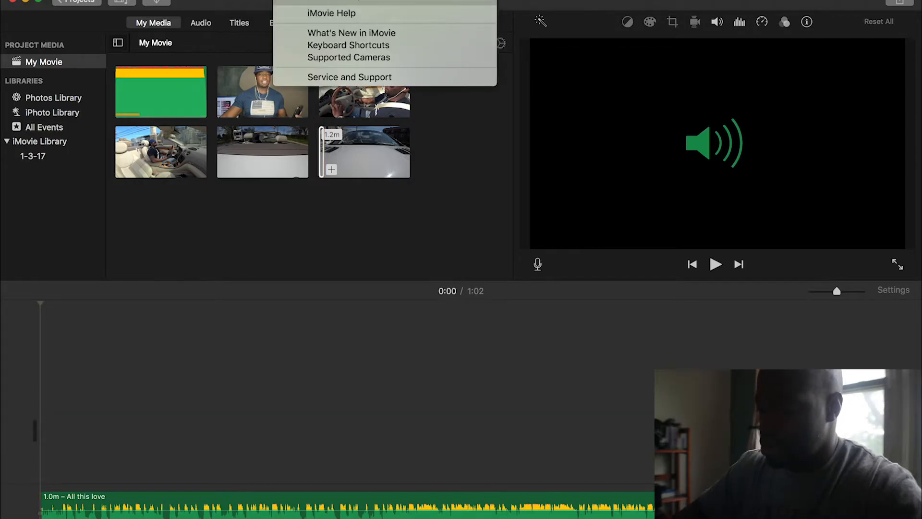
{"action": "type", "text": "mark"}
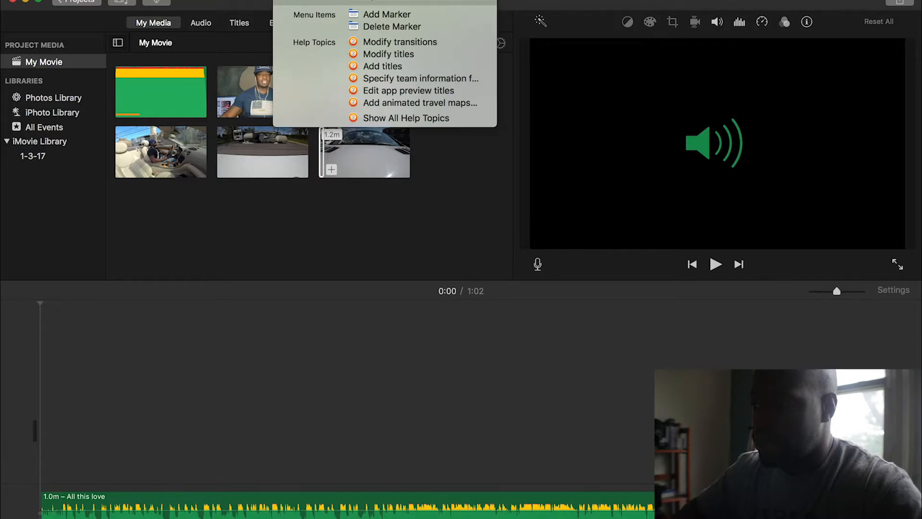
{"action": "mouse_move", "coordinate": [367, 14]}
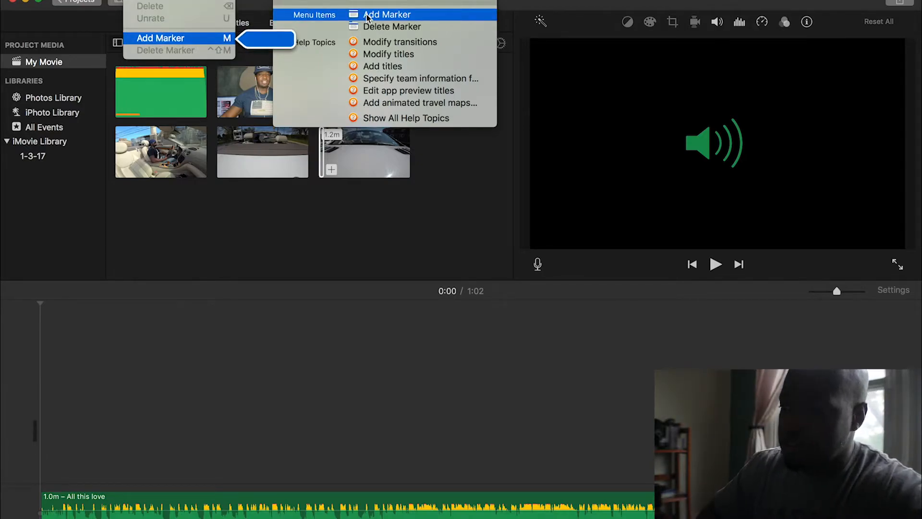
- Play the song from the start and add a marker on each beat, stopping at about 0:12 with eight markers placed
{"action": "left_click", "coordinate": [54, 310]}
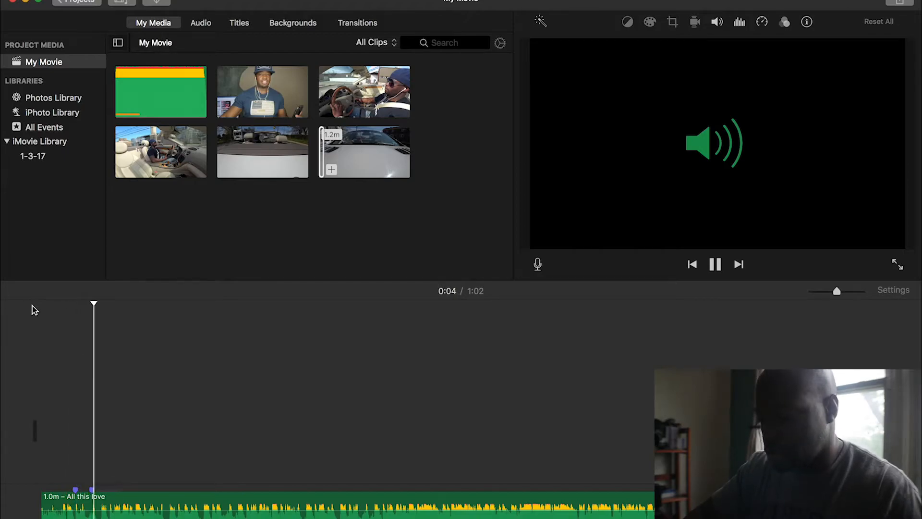
{"action": "key", "text": "m"}
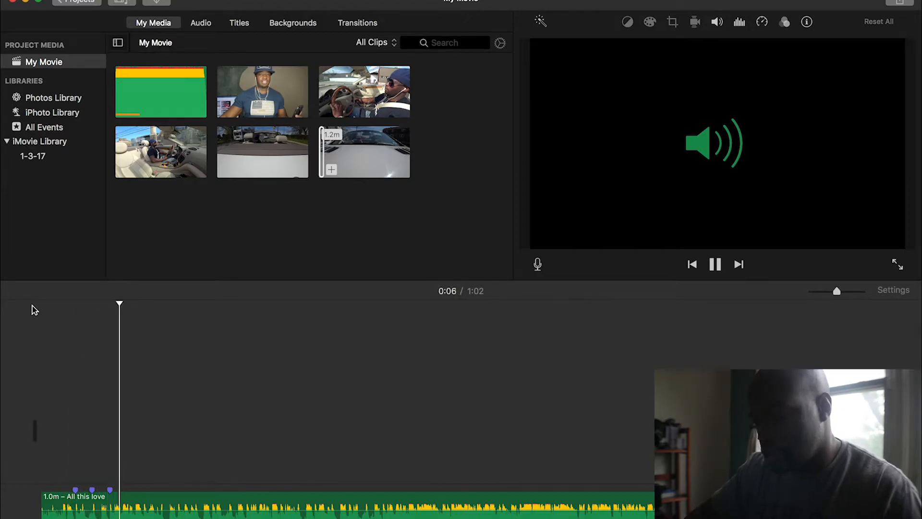
{"action": "key", "text": "m"}
{"action": "key", "text": "m"}
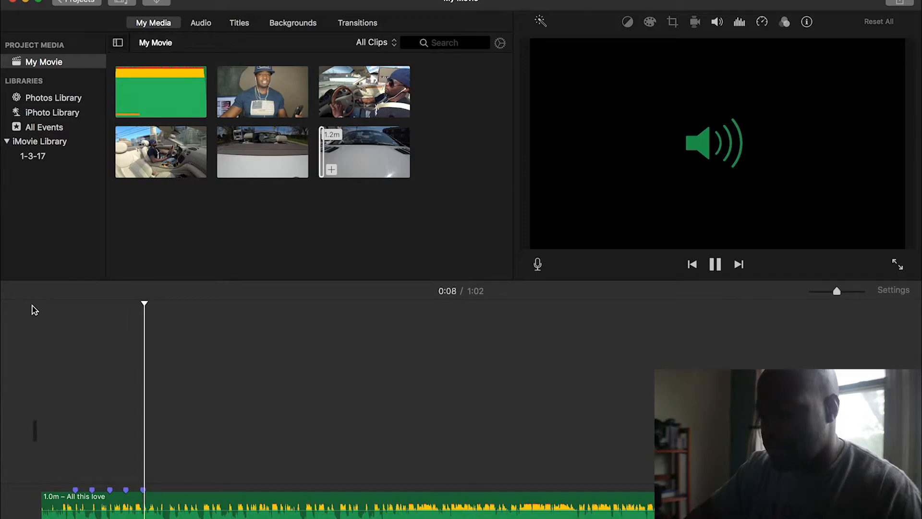
{"action": "key", "text": "m"}
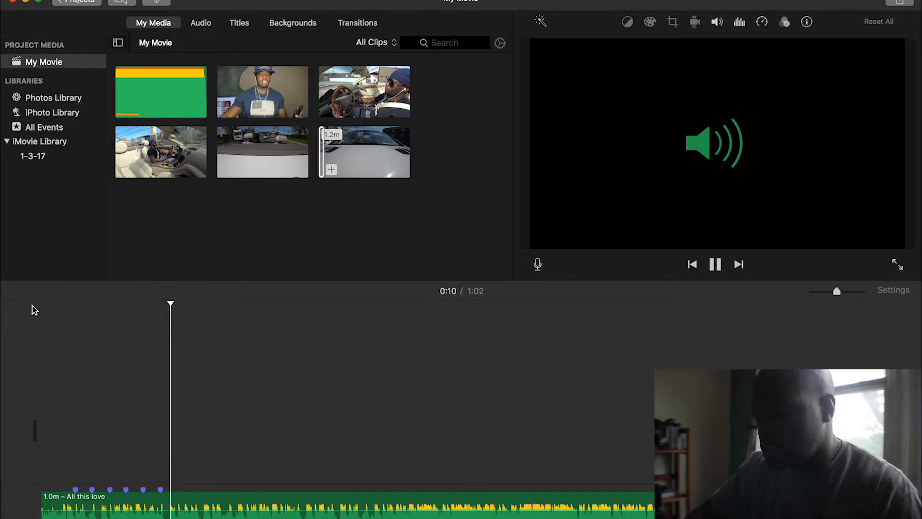
{"action": "key", "text": "m"}
{"action": "key", "text": "m"}
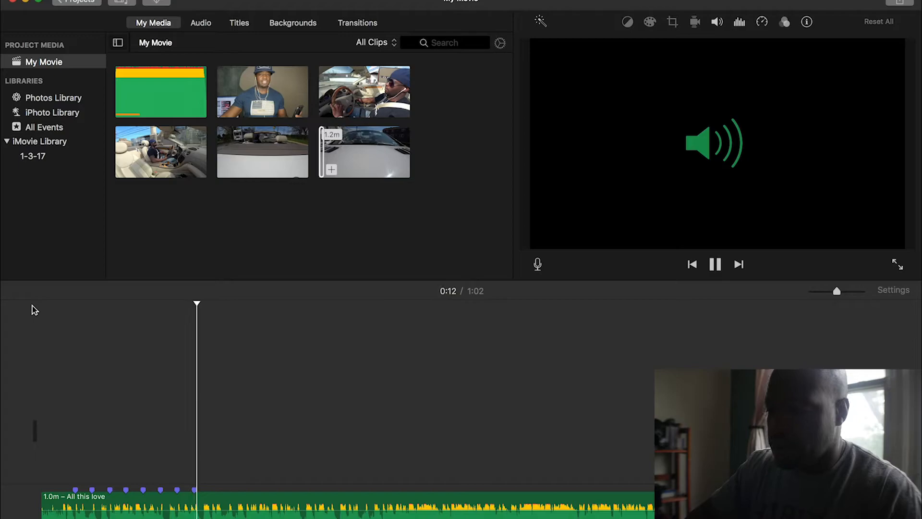
{"action": "key", "text": "space"}
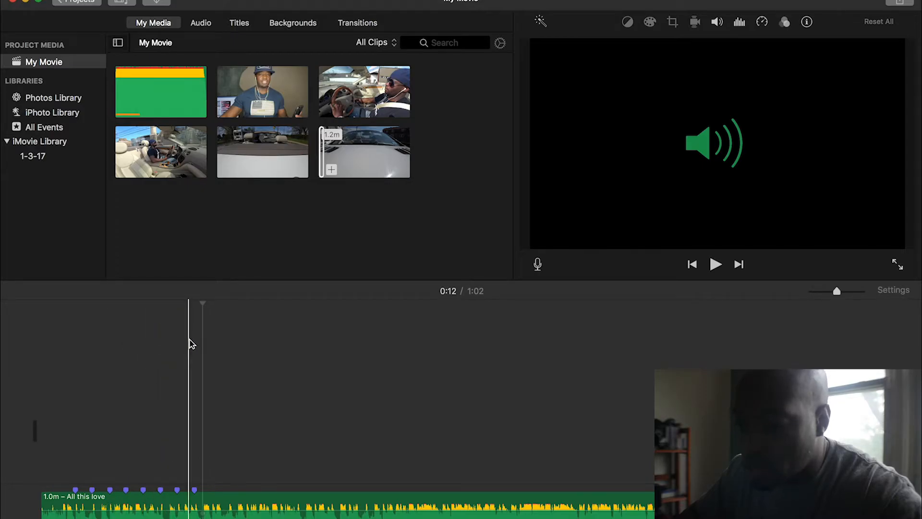
- Add an opening section of about 8.4 s from the rear-deck clip to the movie and trim its end to the first beat marker
{"action": "left_click", "coordinate": [253, 154]}
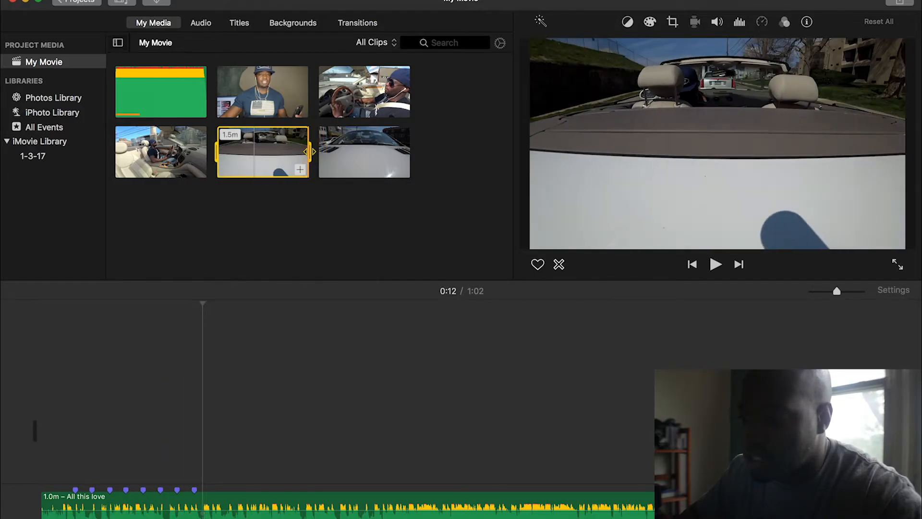
{"action": "left_click_drag", "start_coordinate": [270, 151], "coordinate": [226, 151]}
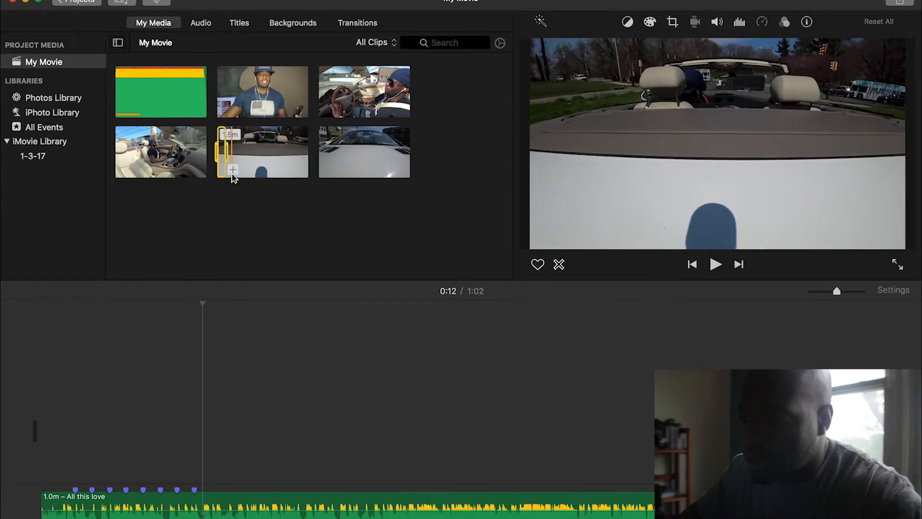
{"action": "left_click", "coordinate": [233, 171]}
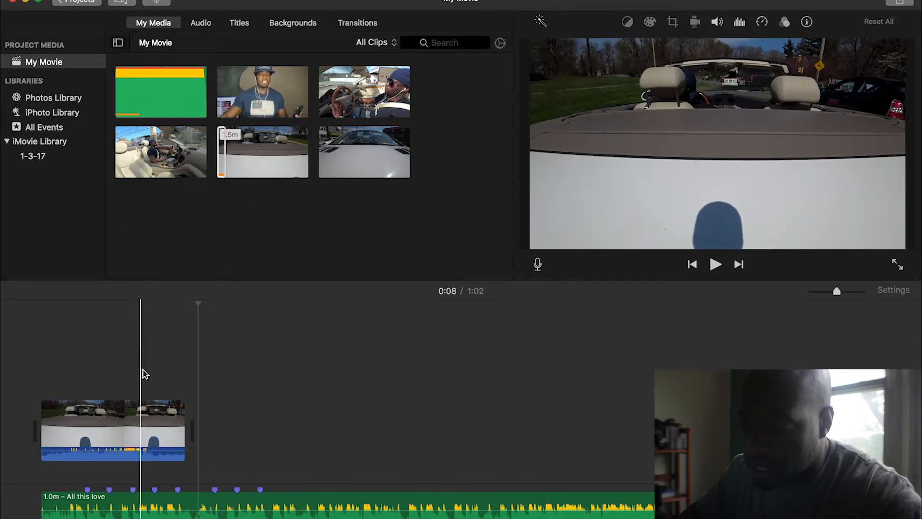
{"action": "left_click", "coordinate": [135, 435]}
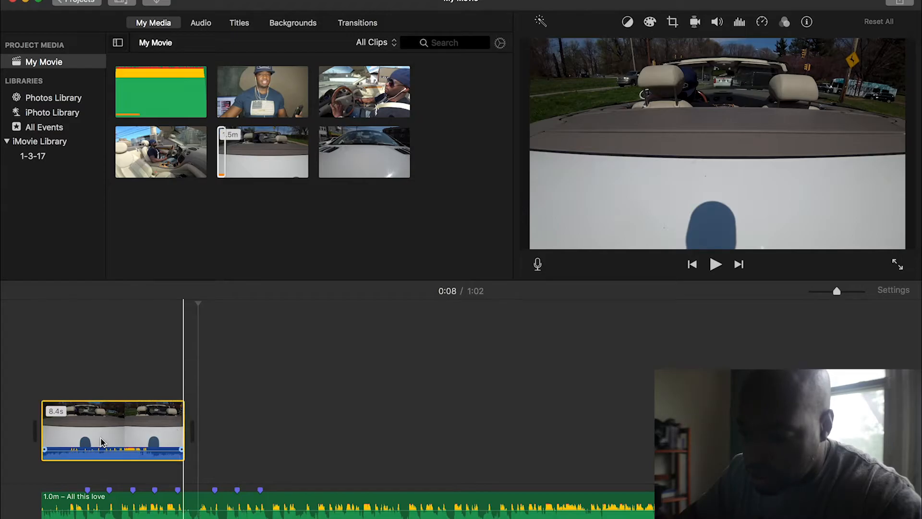
{"action": "left_click_drag", "start_coordinate": [183, 434], "coordinate": [87, 437]}
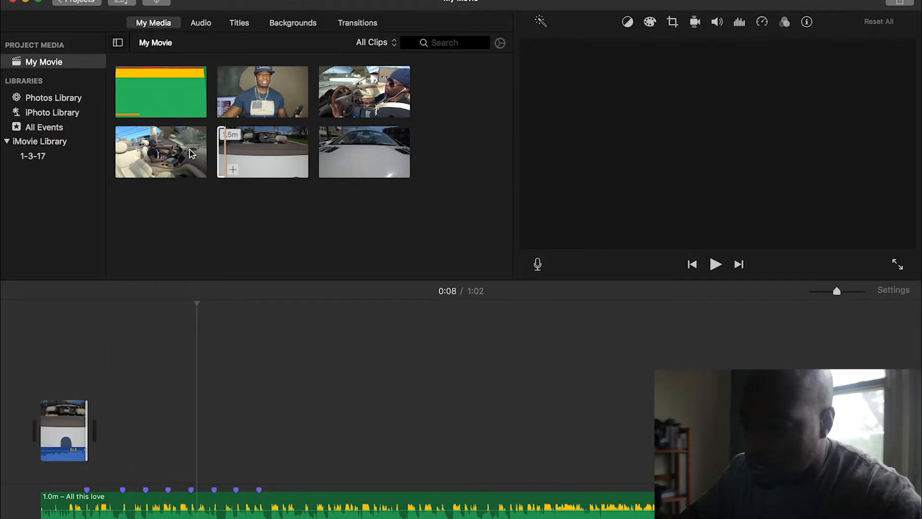
- Add about 8.7 s of the passenger-side interior clip, trim its end to the second marker, mute both clips, and play the start
{"action": "left_click", "coordinate": [192, 153]}
{"action": "left_click_drag", "start_coordinate": [207, 152], "coordinate": [192, 362]}
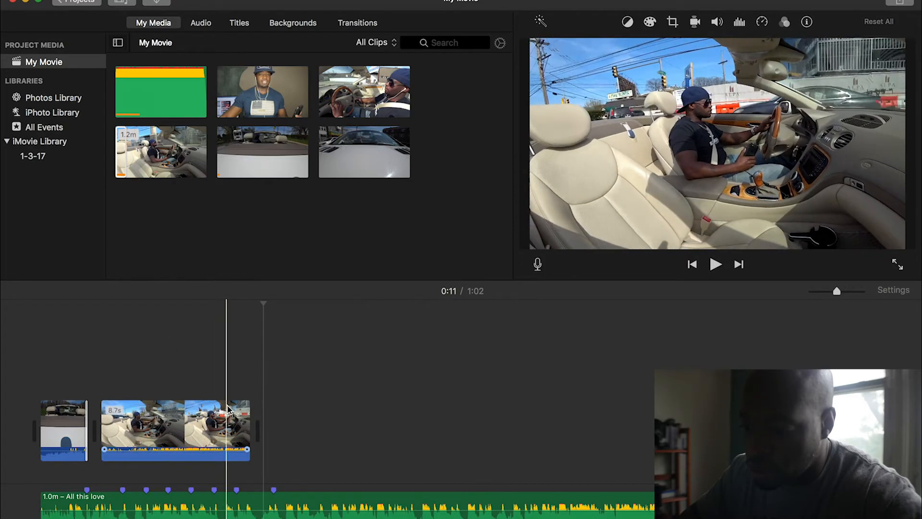
{"action": "left_click_drag", "start_coordinate": [249, 414], "coordinate": [61, 433]}
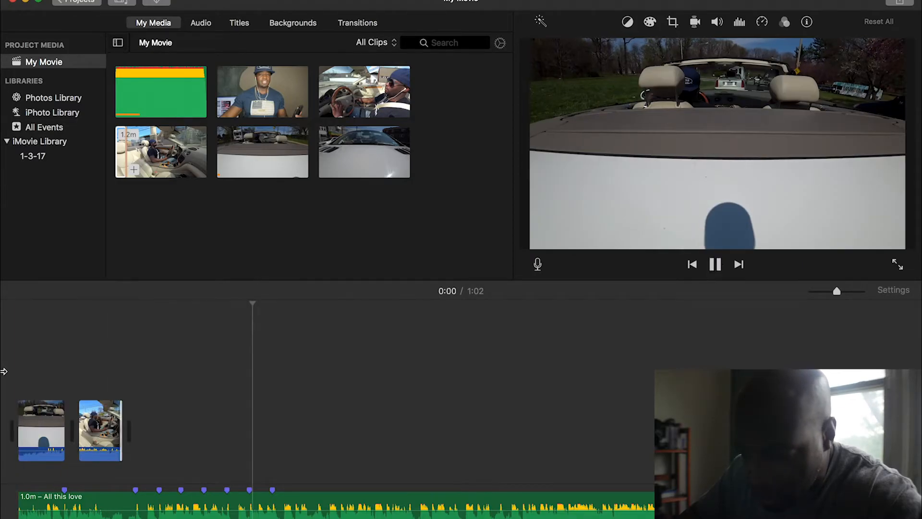
{"action": "key", "text": "space"}
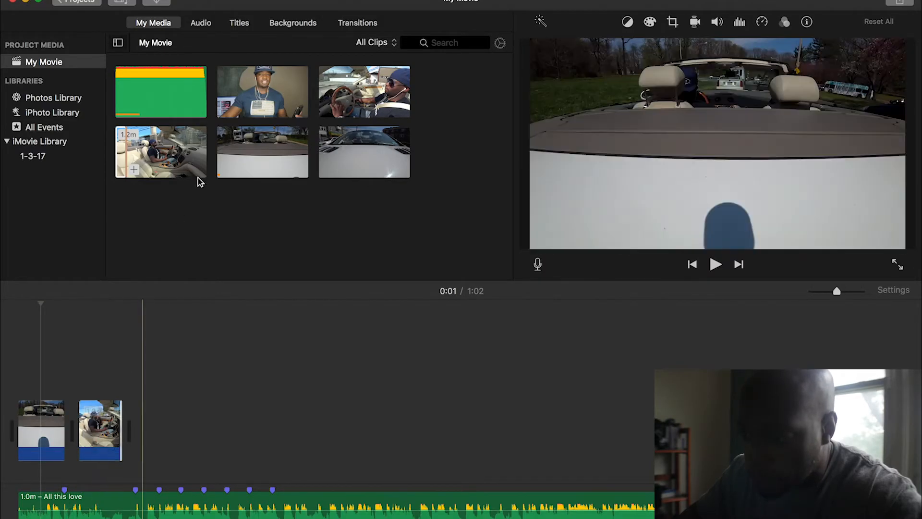
- Add the last 5.8 s or so of the rear-deck clip, mute its audio, and trim its end to the third marker
{"action": "left_click", "coordinate": [248, 145]}
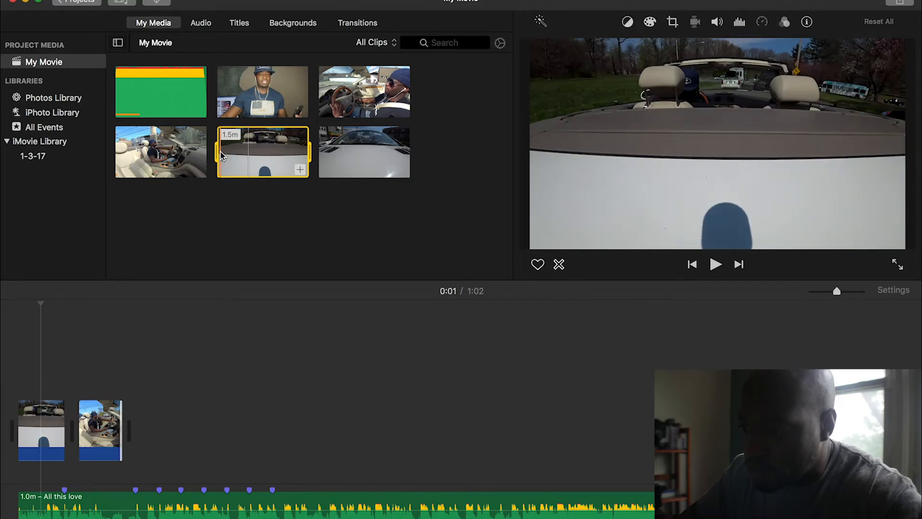
{"action": "left_click_drag", "start_coordinate": [216, 152], "coordinate": [241, 434]}
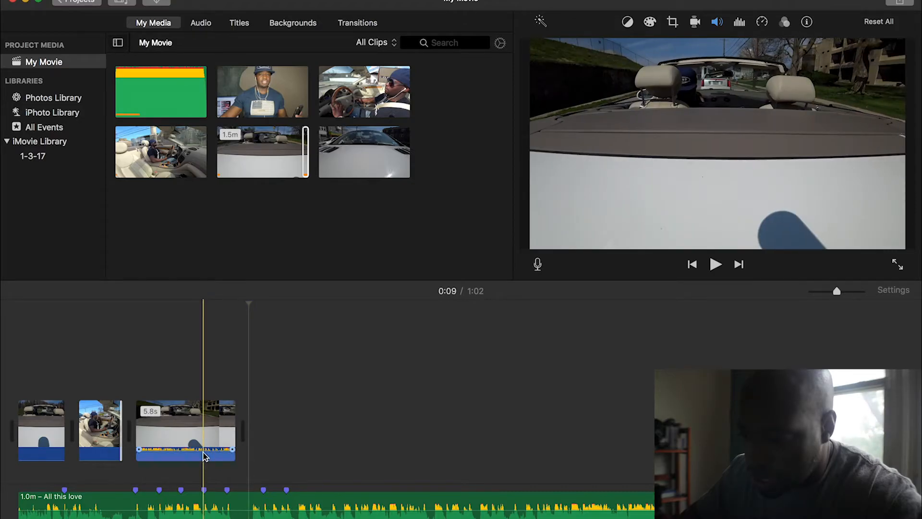
{"action": "left_click_drag", "start_coordinate": [232, 443], "coordinate": [96, 449]}
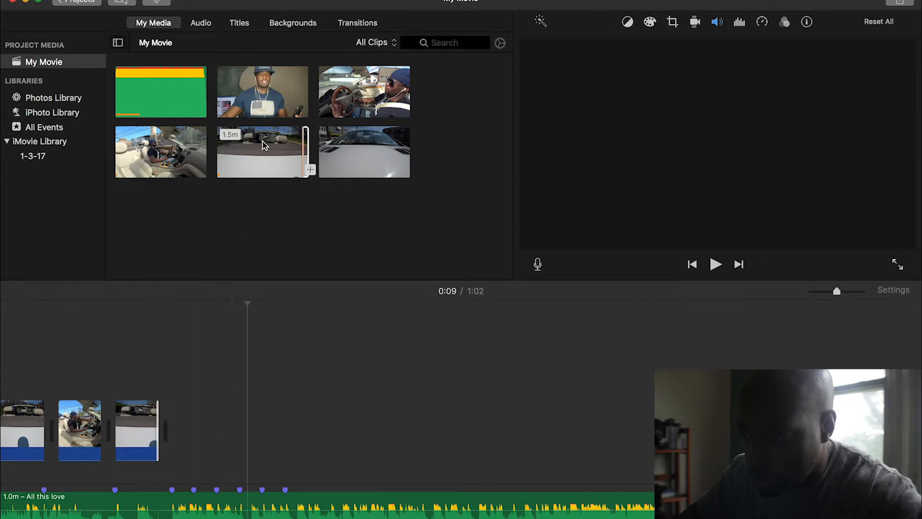
- Add the last 8.7 s or so of the 1.8-minute blue T-shirt clip, mute its audio, and trim its end to the fourth marker
{"action": "left_click", "coordinate": [266, 101]}
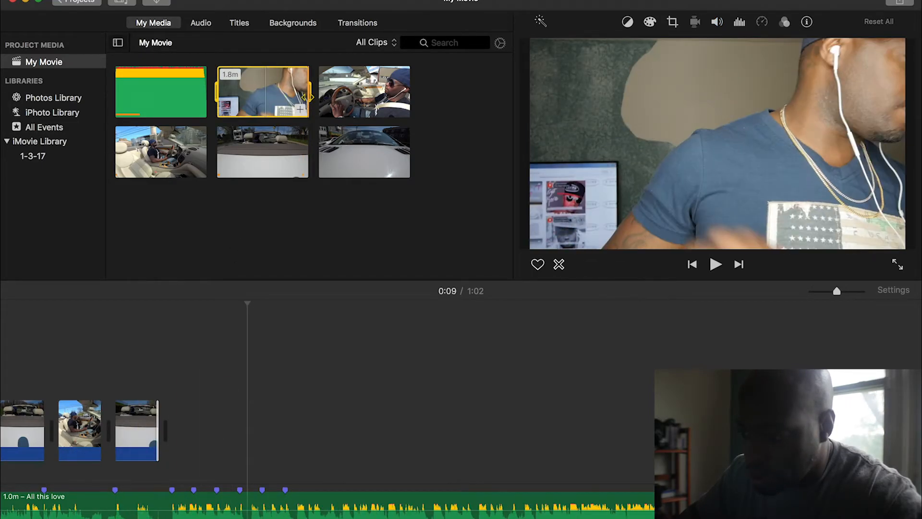
{"action": "left_click_drag", "start_coordinate": [215, 98], "coordinate": [308, 100]}
{"action": "left_click", "coordinate": [309, 110]}
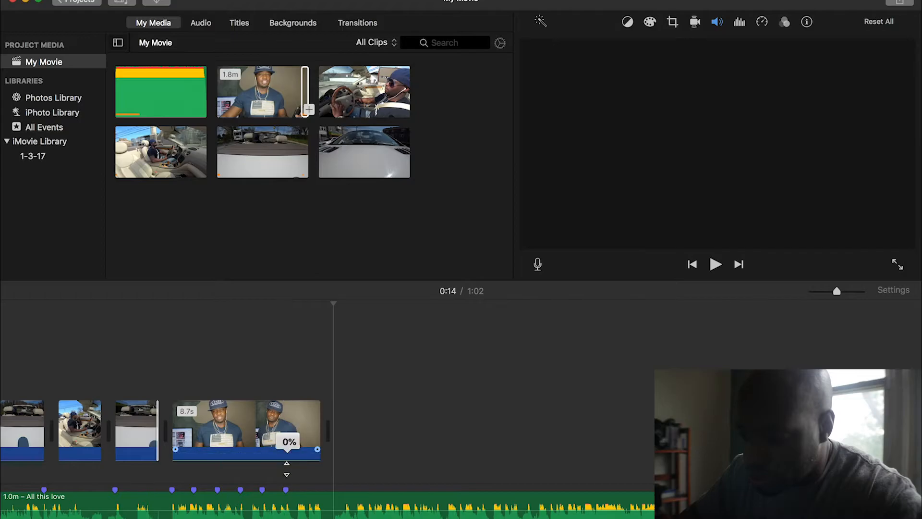
{"action": "left_click_drag", "start_coordinate": [317, 433], "coordinate": [131, 445]}
- Select a section of about 13.6 s past the middle of the 1.8-minute steering-wheel clip and add it to the movie
{"action": "left_click", "coordinate": [269, 156]}
{"action": "left_click", "coordinate": [396, 107]}
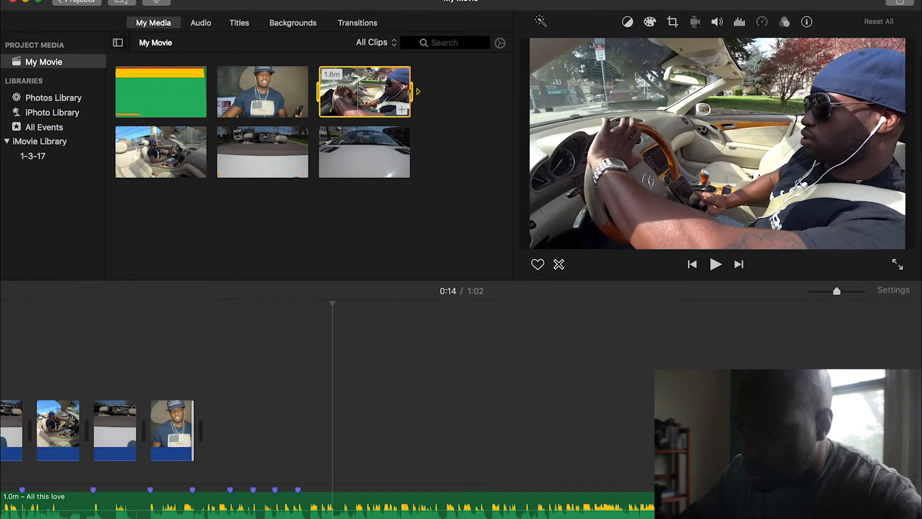
{"action": "left_click_drag", "start_coordinate": [320, 91], "coordinate": [239, 406]}
{"action": "left_click", "coordinate": [283, 422]}
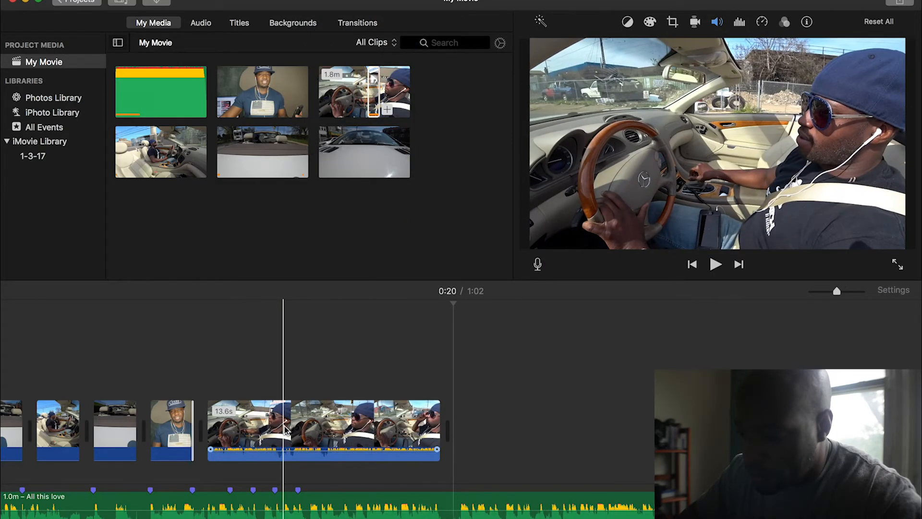
- Mute the steering-wheel clip's audio in the timeline and trim its end to the fifth beat marker
{"action": "left_click_drag", "start_coordinate": [371, 458], "coordinate": [345, 464]}
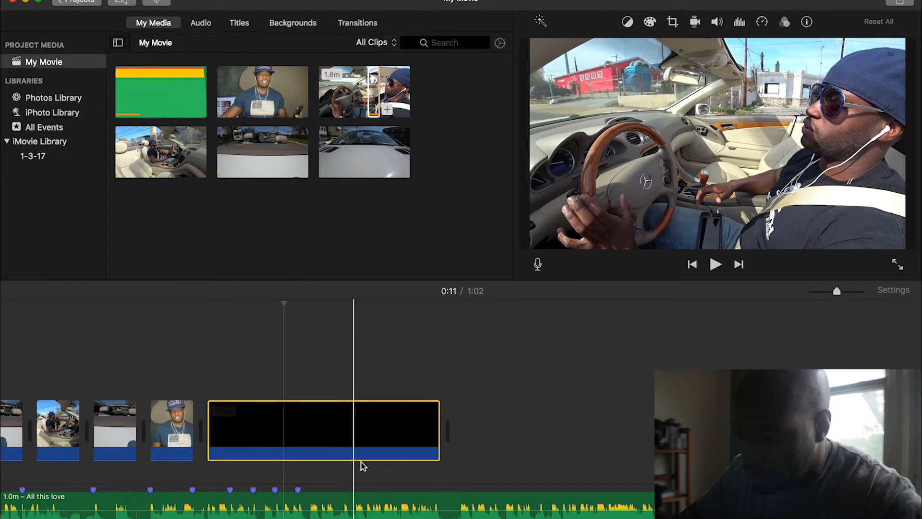
{"action": "left_click_drag", "start_coordinate": [437, 437], "coordinate": [165, 458]}
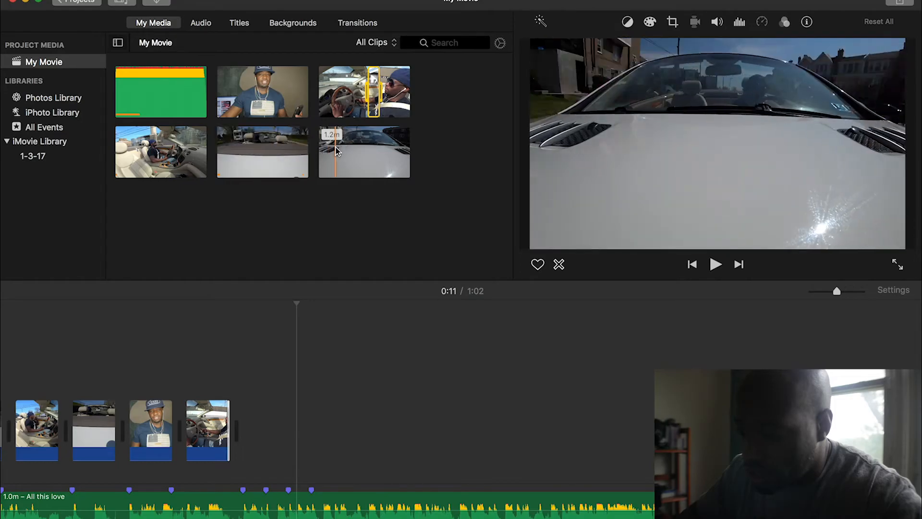
- Select a short section near the end of the 1.2-minute windshield-and-hood clip and add it after the steering-wheel clip in the movie
{"action": "left_click", "coordinate": [344, 149]}
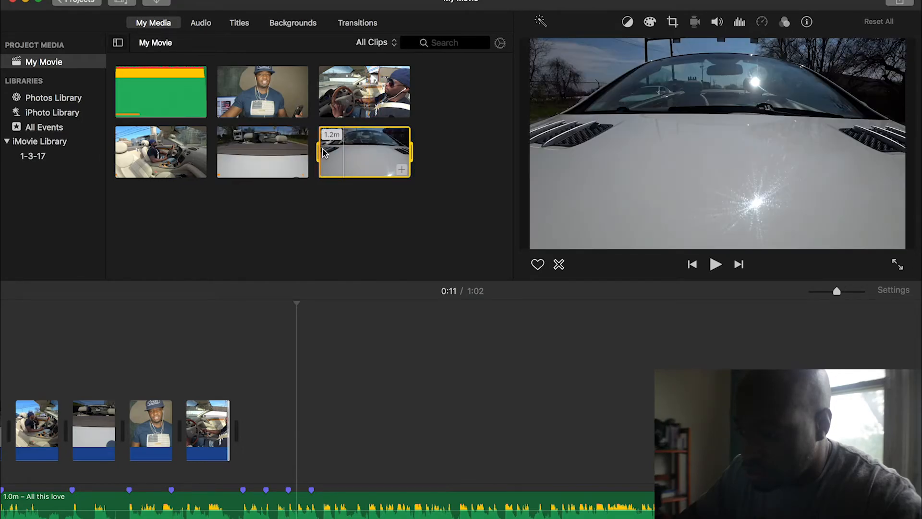
{"action": "left_click_drag", "start_coordinate": [323, 150], "coordinate": [399, 154]}
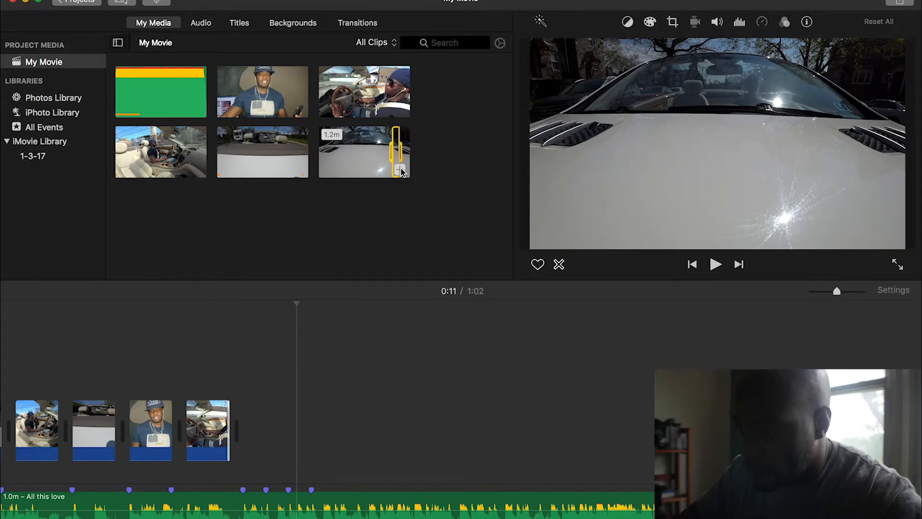
{"action": "left_click_drag", "start_coordinate": [401, 173], "coordinate": [327, 500]}
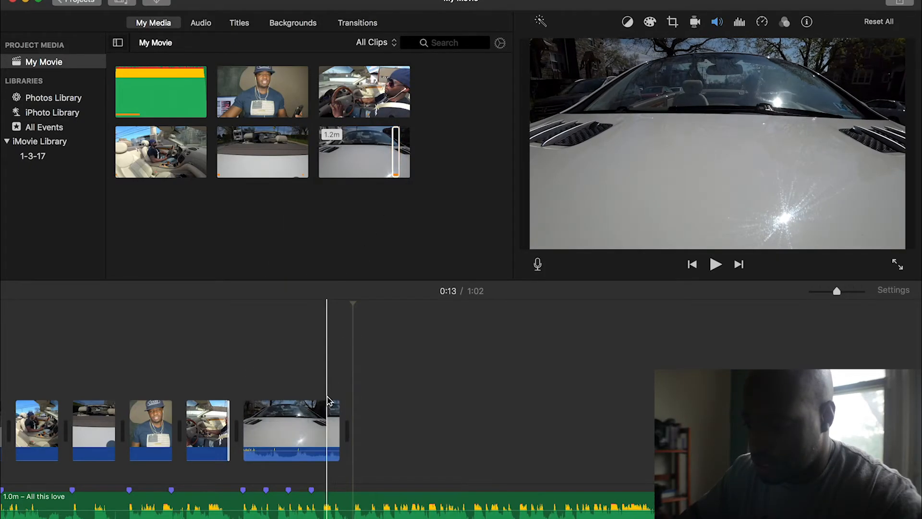
- Mute the added windshield-and-hood clip and trim its end to the sixth beat marker
{"action": "left_click_drag", "start_coordinate": [306, 451], "coordinate": [306, 468]}
{"action": "left_click", "coordinate": [333, 432]}
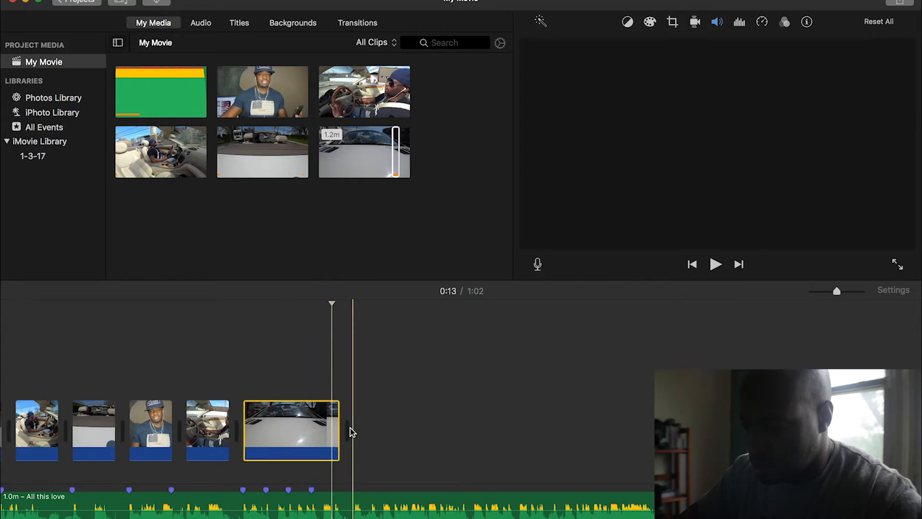
{"action": "left_click_drag", "start_coordinate": [333, 432], "coordinate": [207, 439]}
- Play the movie from near the start through the last clip to check the cuts against the beat, and stop playback
{"action": "scroll", "coordinate": [208, 438], "scroll_direction": "left", "scroll_amount": 4}
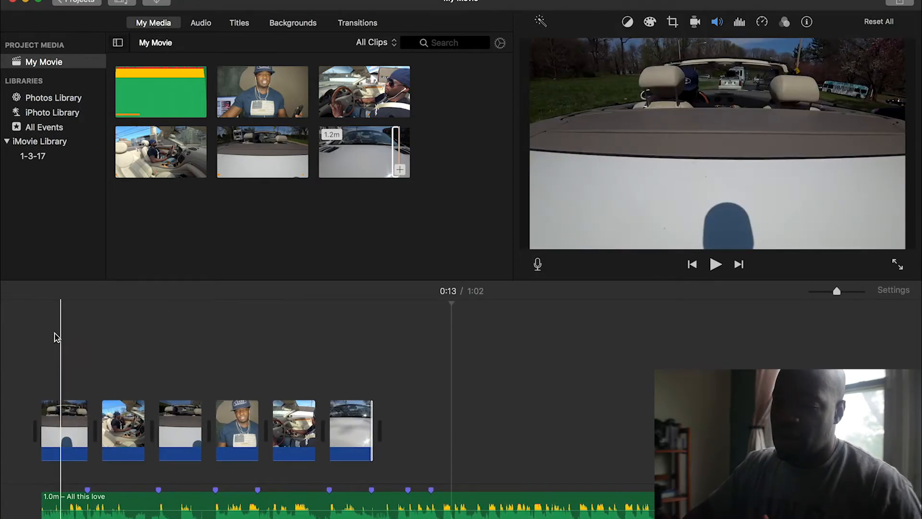
{"action": "key", "text": "space"}
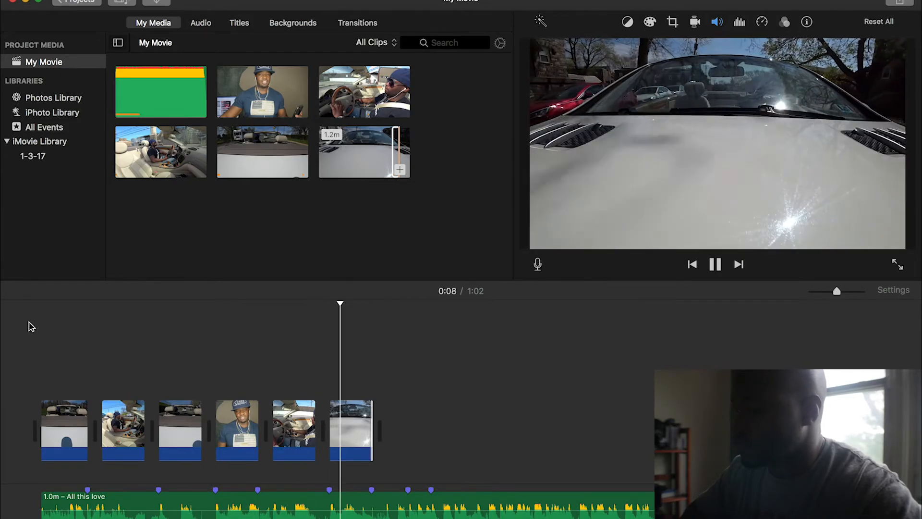
{"action": "key", "text": "space"}
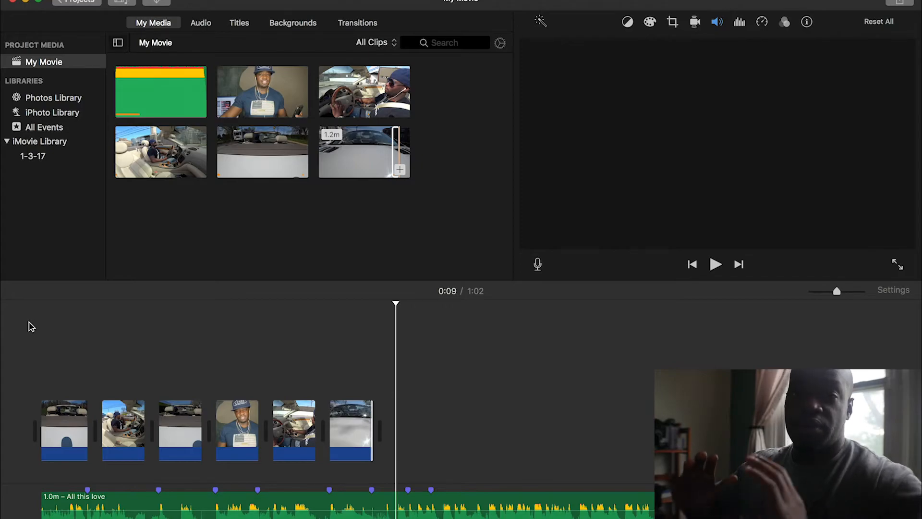